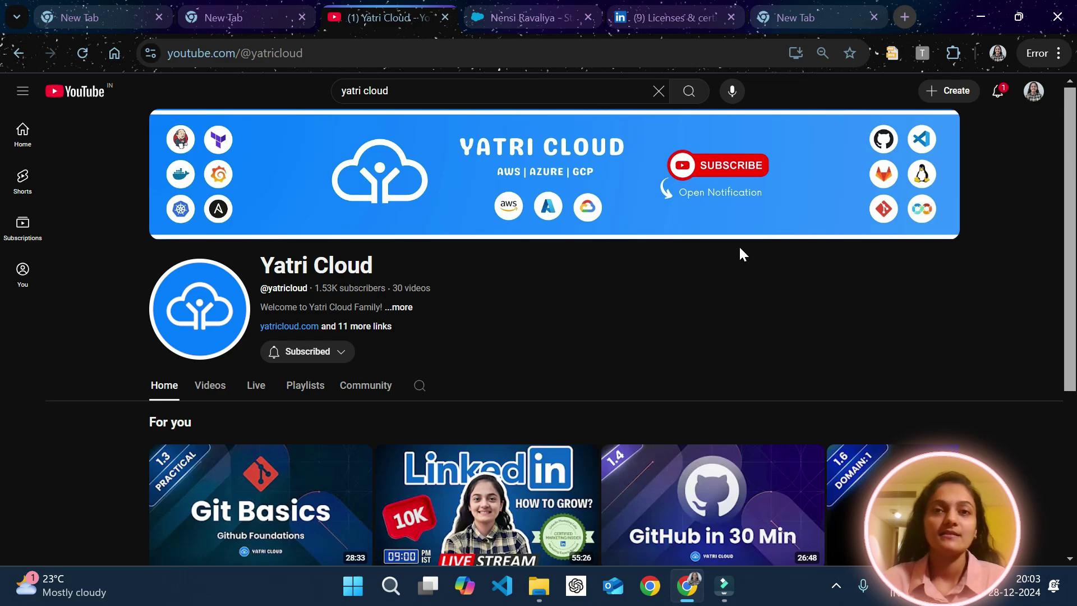
- Switch to the Trailblazer profile page showing the Certifications section
left_click(531, 17)
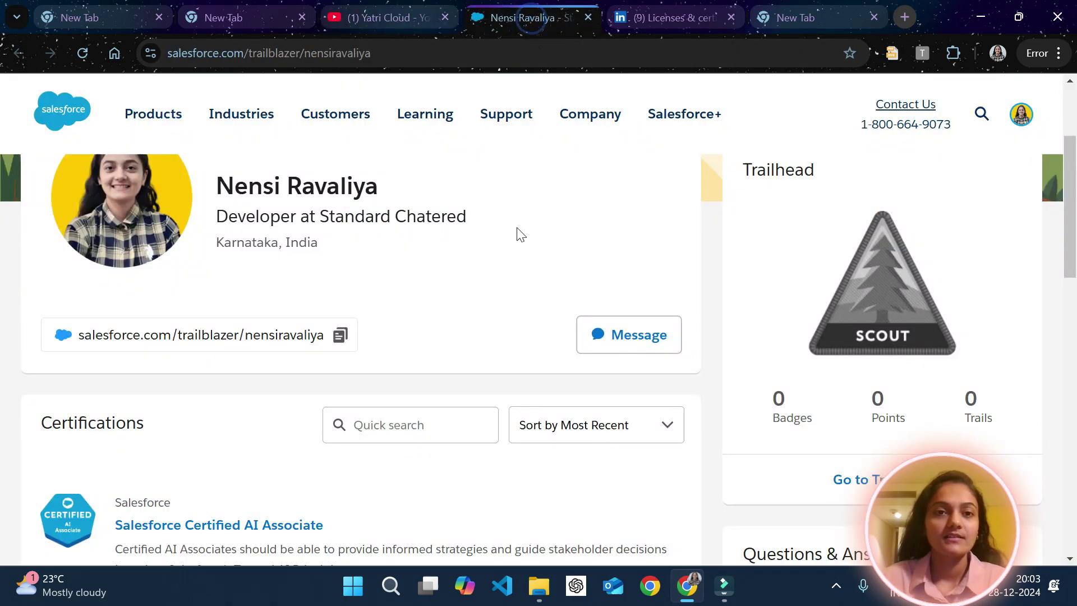
scroll(517, 234, "up", 2)
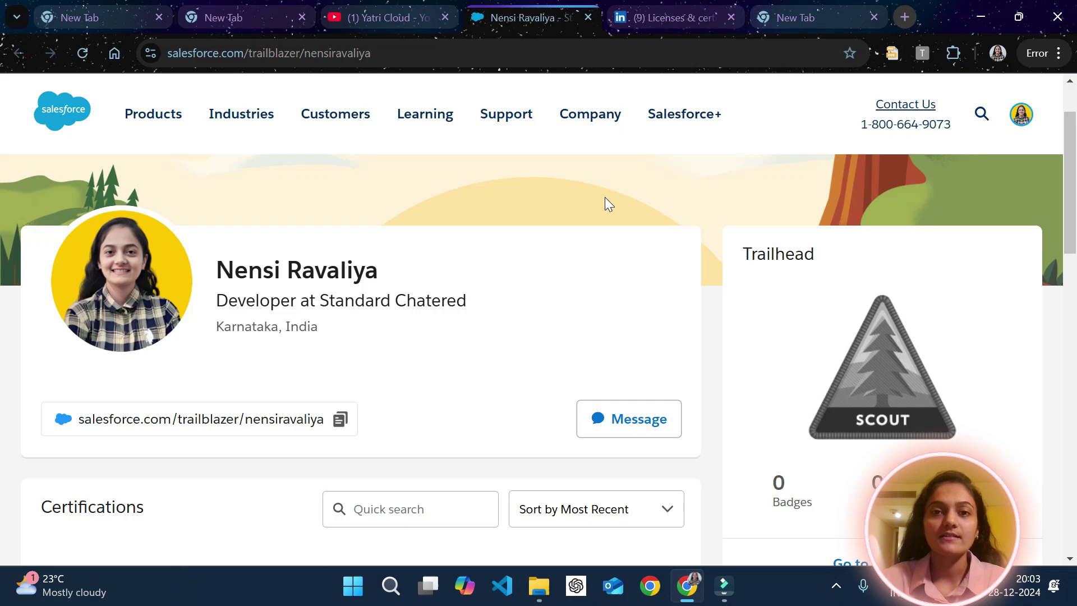
scroll(522, 301, "down", 3)
scroll(521, 300, "up", 1)
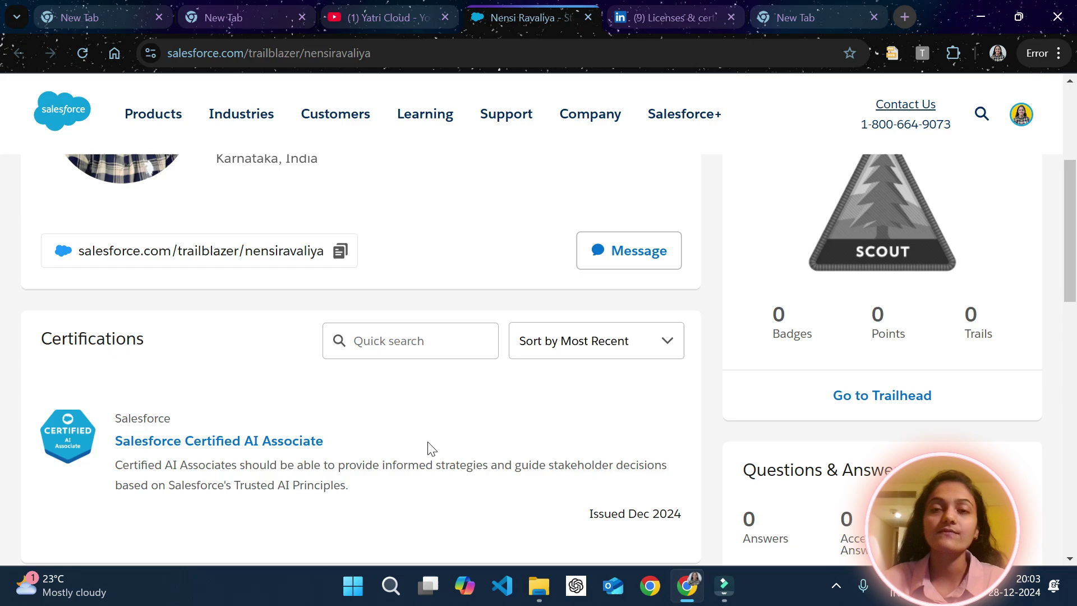
- Switch to LinkedIn certifications and view the AI Associate certificate document
left_click(666, 13)
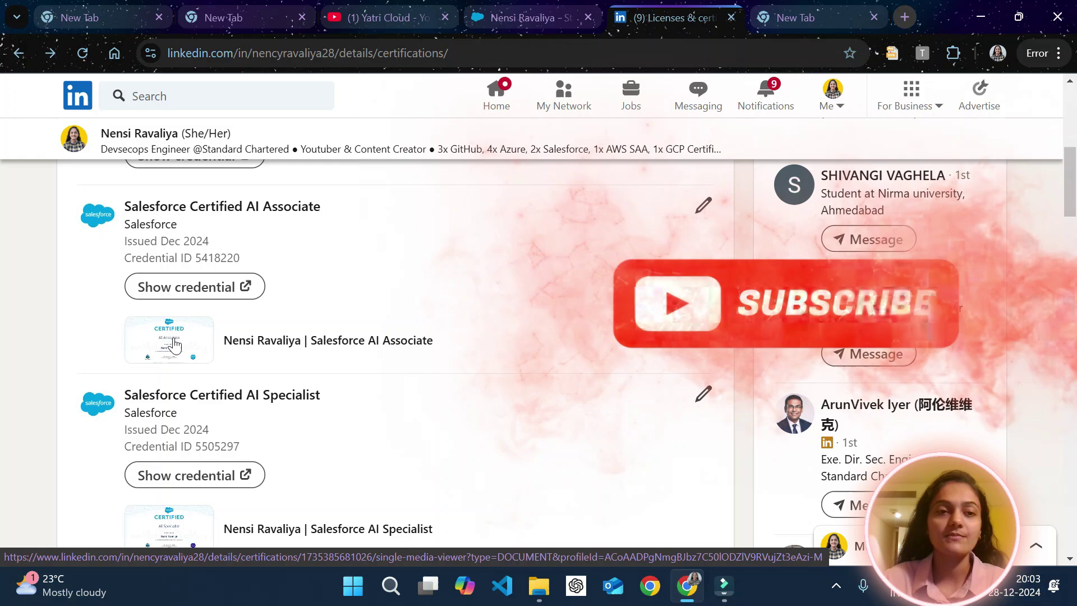
left_click(174, 341)
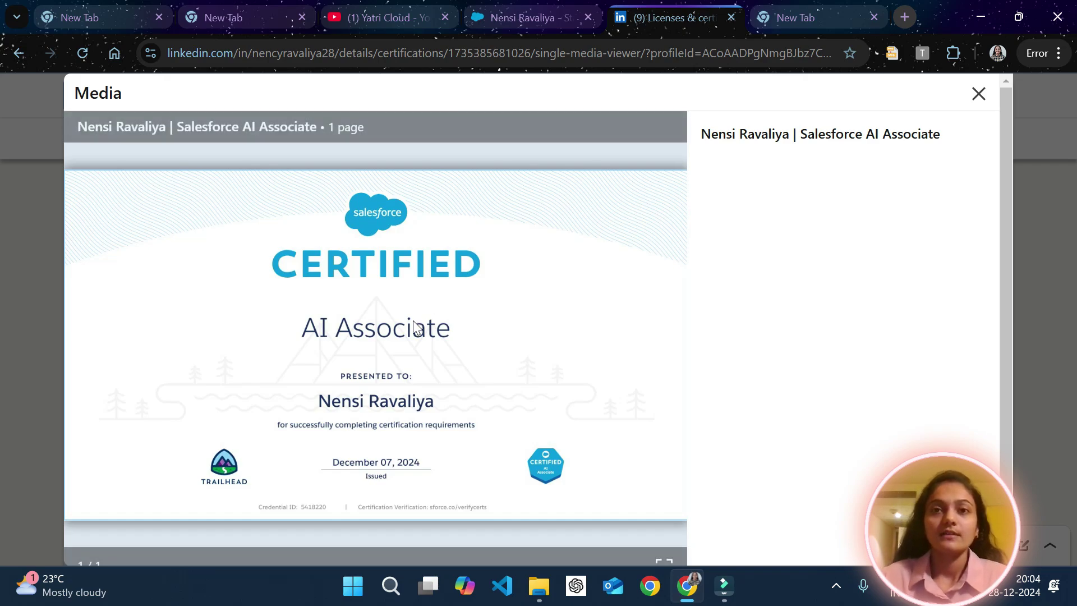
mouse_move(376, 336)
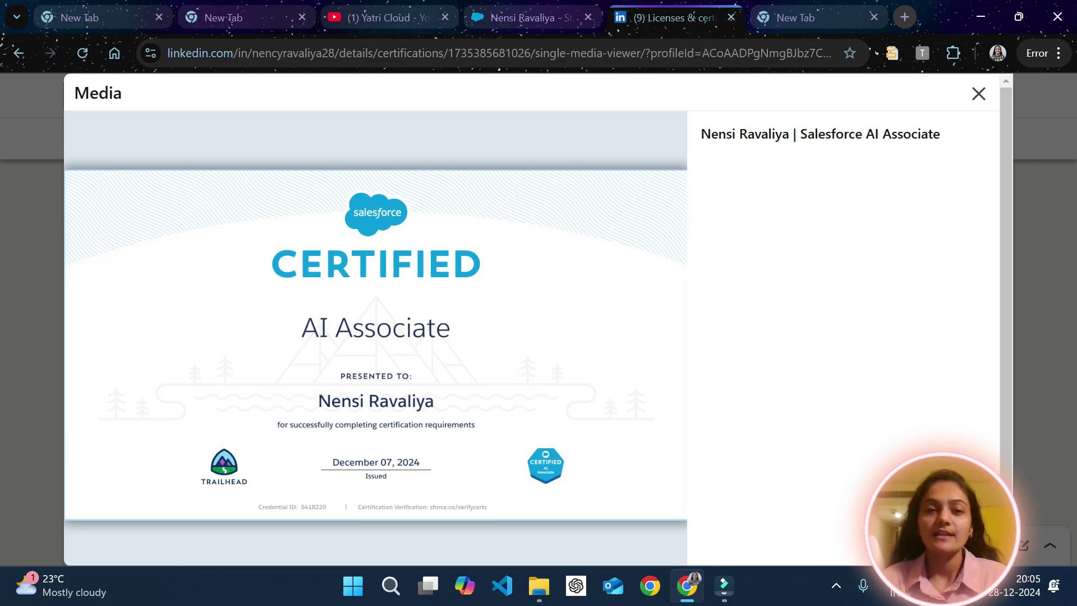
- View the AI Specialist certificate, close the viewer and move to the blank new tab
left_click(977, 98)
scroll(553, 349, "down", 1)
left_click(182, 447)
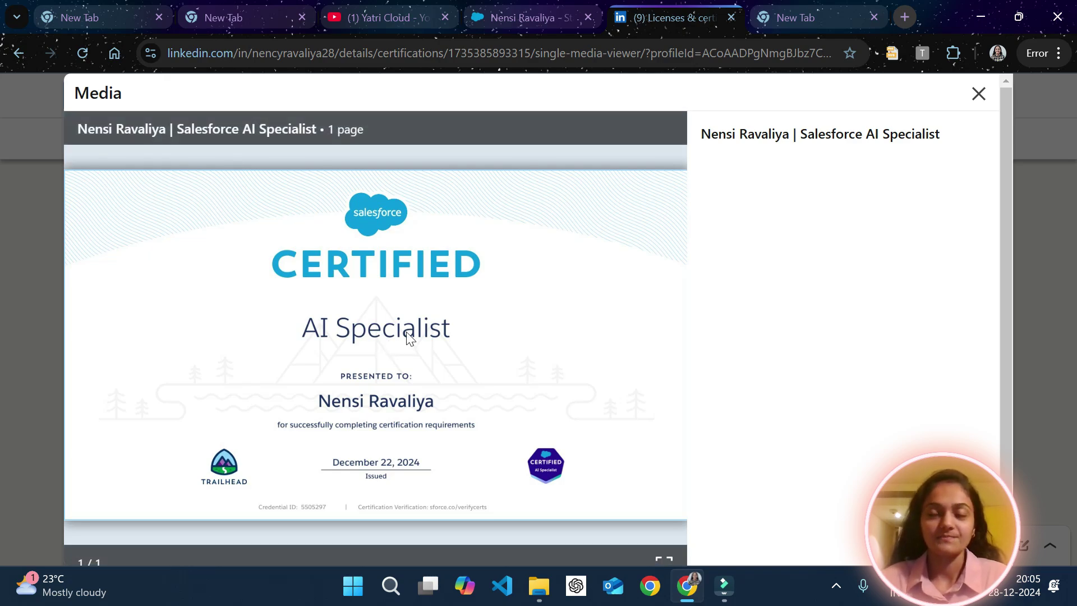
left_click(980, 94)
scroll(475, 339, "up", 1)
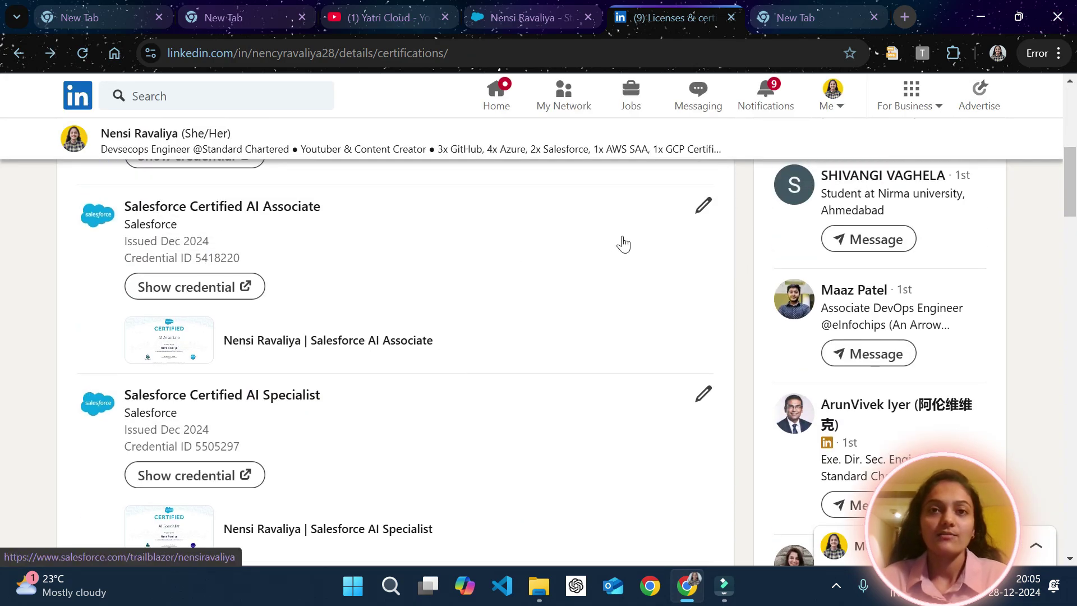
left_click(784, 25)
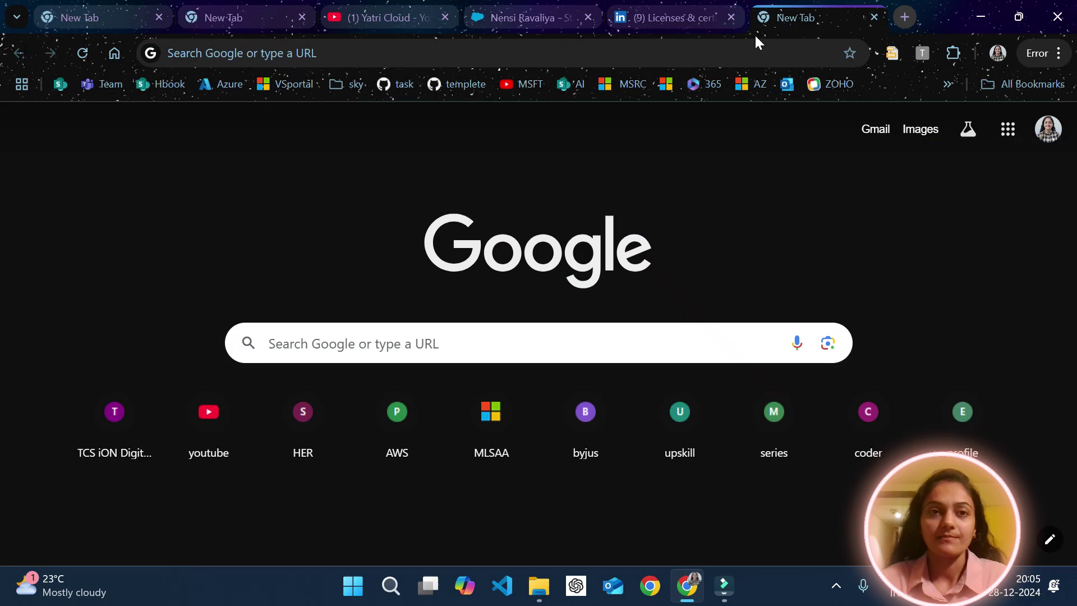
- Run a Google search for 'salesforce ai associate certification'
left_click(416, 54)
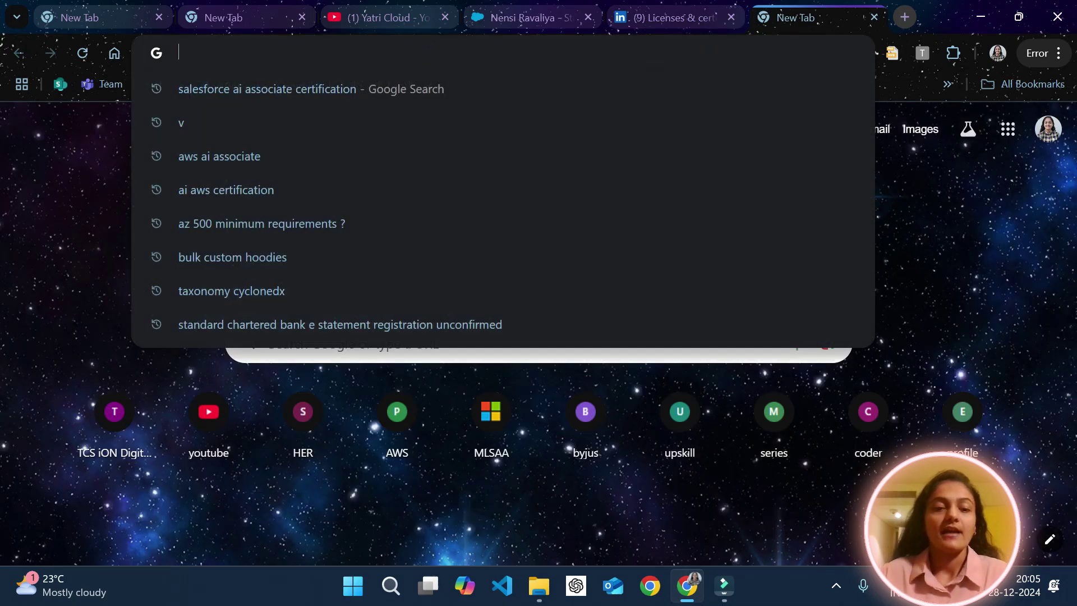
type("salesf")
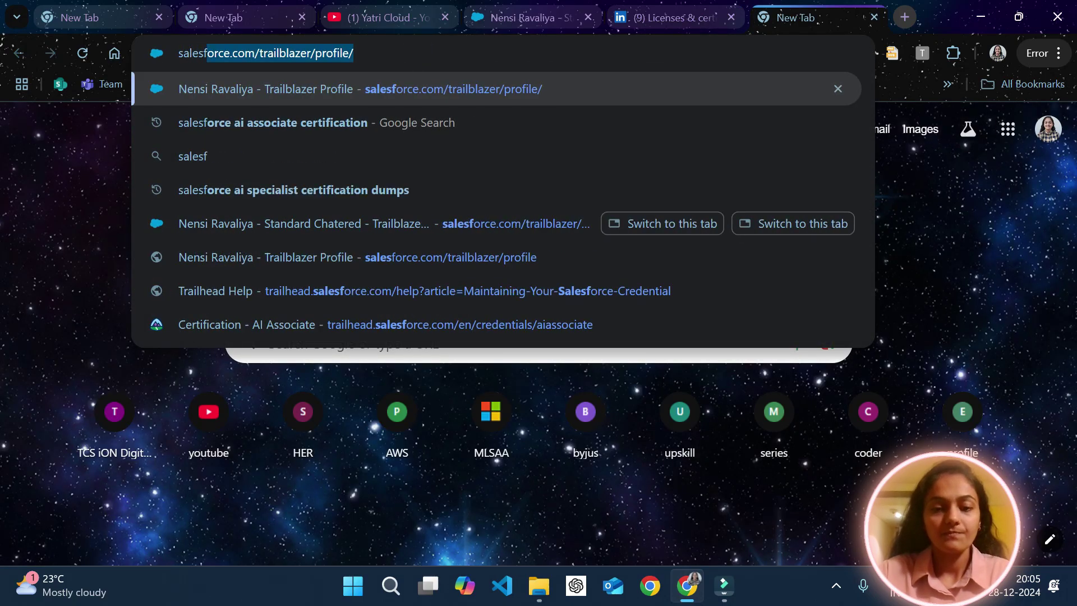
type("orce ai ")
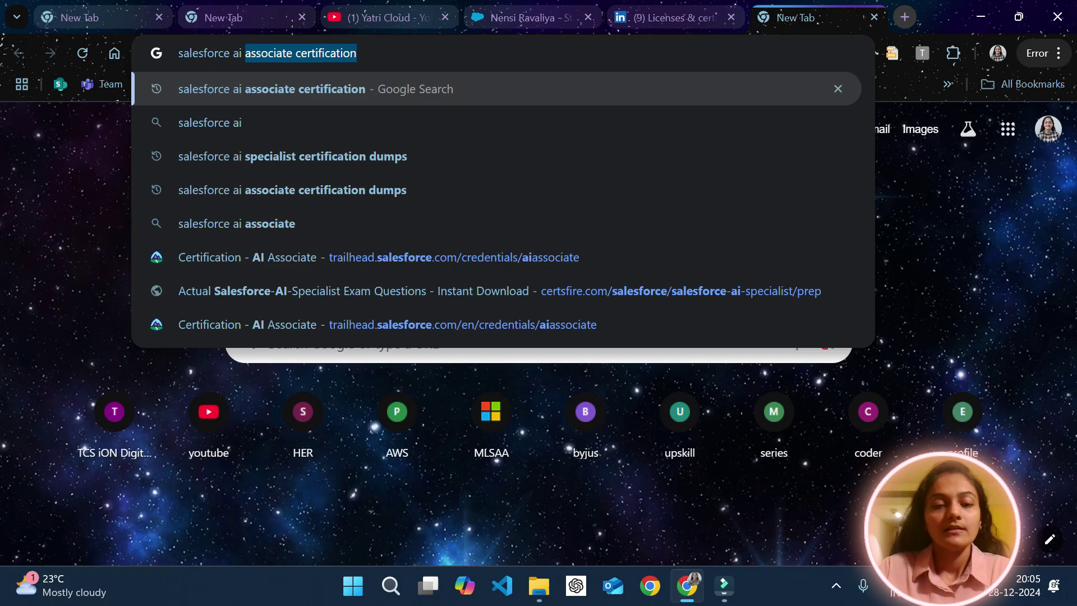
type("ass")
key("Return")
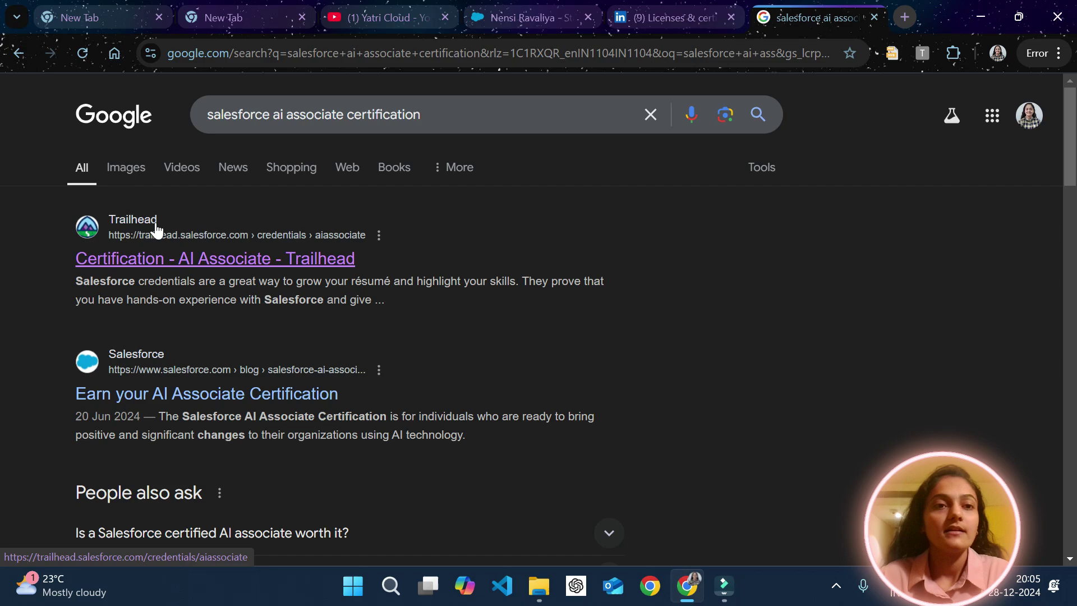
- Open the Trailhead AI Associate credential page and its prep trailmix in new tabs
right_click(289, 262)
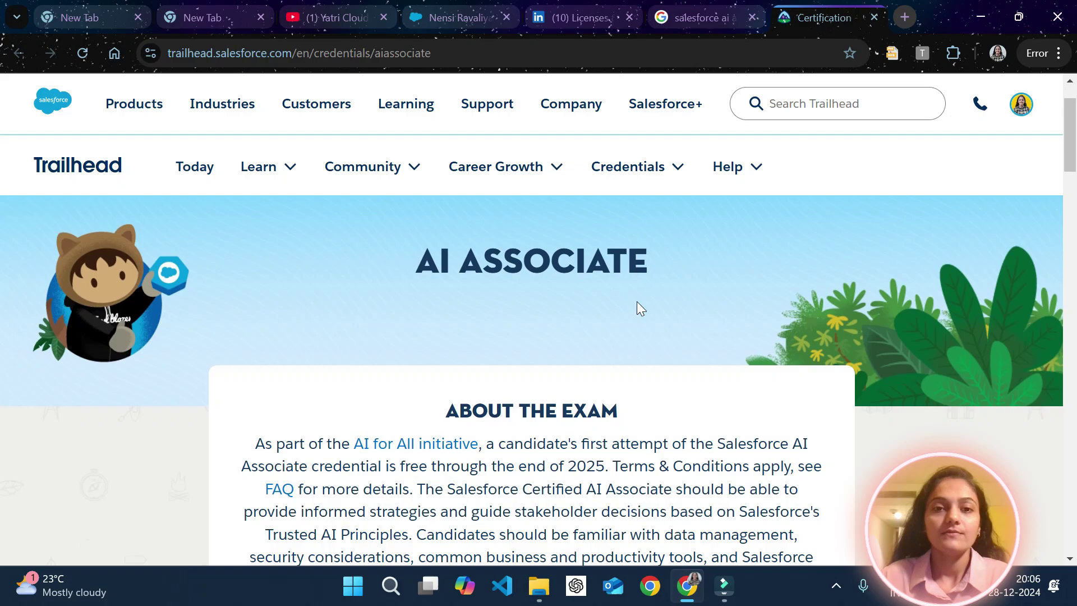
scroll(638, 308, "down", 5)
scroll(637, 309, "down", 3)
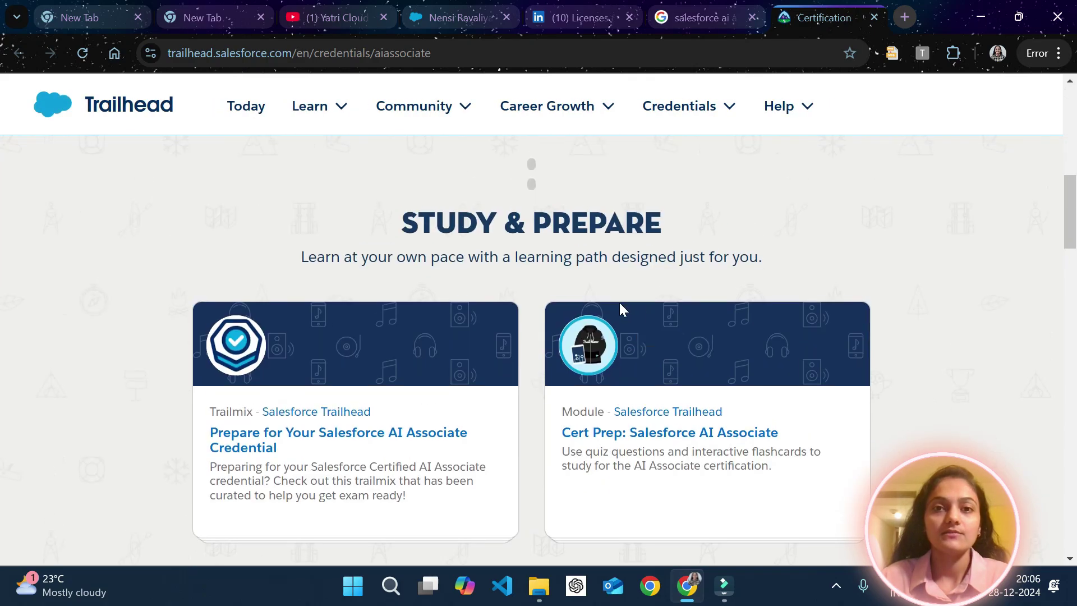
scroll(883, 531, "down", 2)
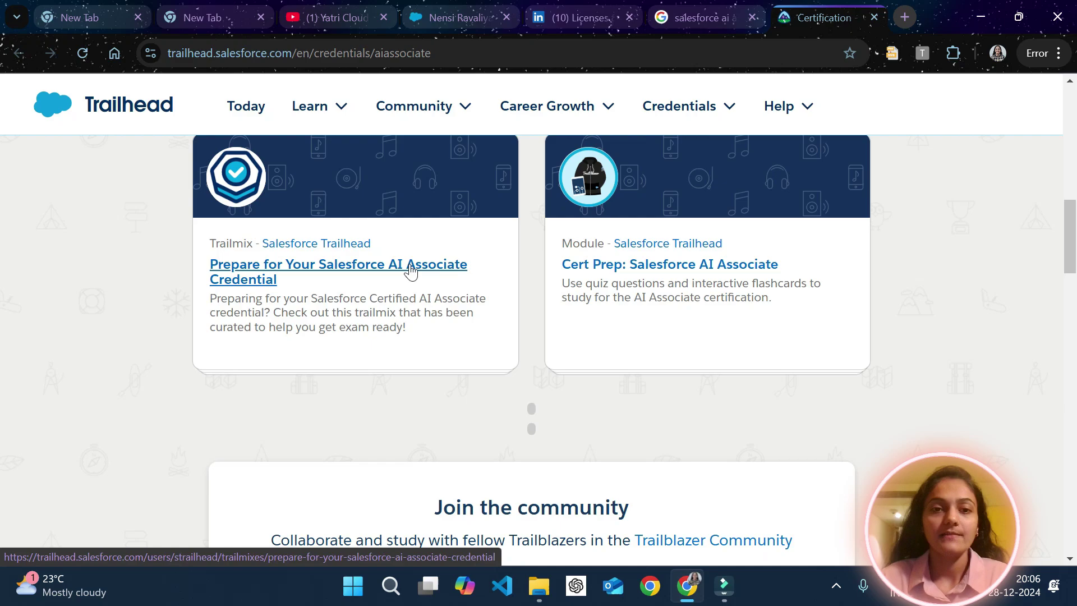
right_click(386, 275)
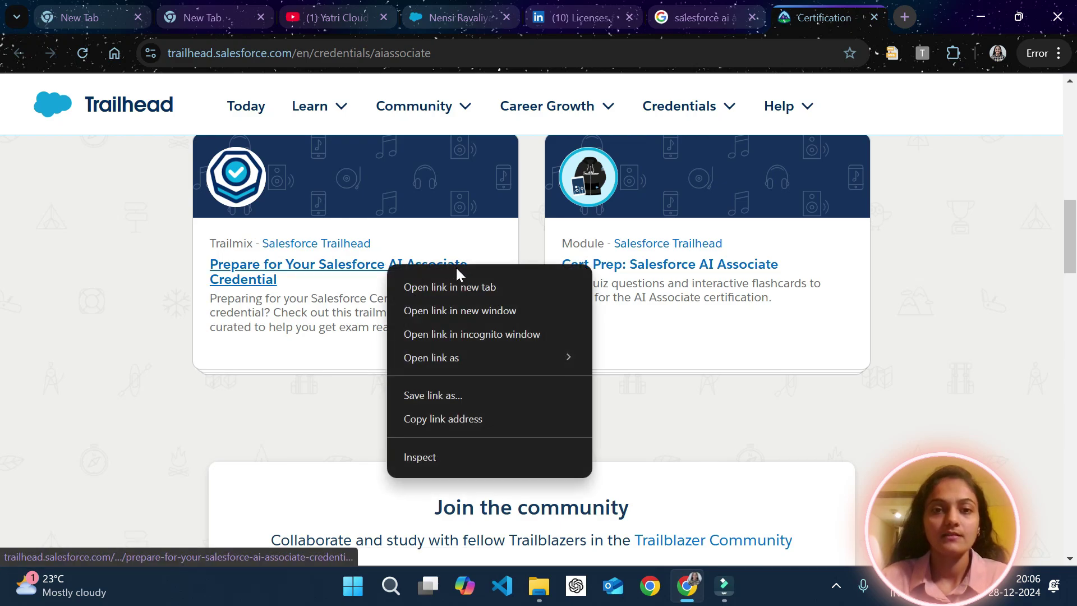
left_click(465, 280)
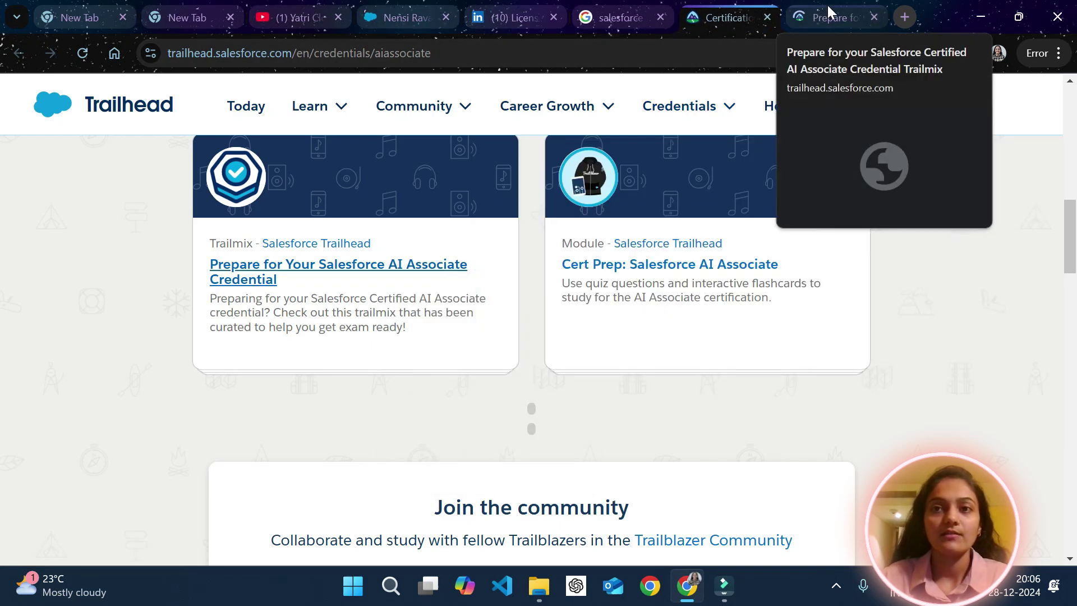
- Review the AI Associate prep trailmix items down to Natural Language Processing Basics
left_click(822, 16)
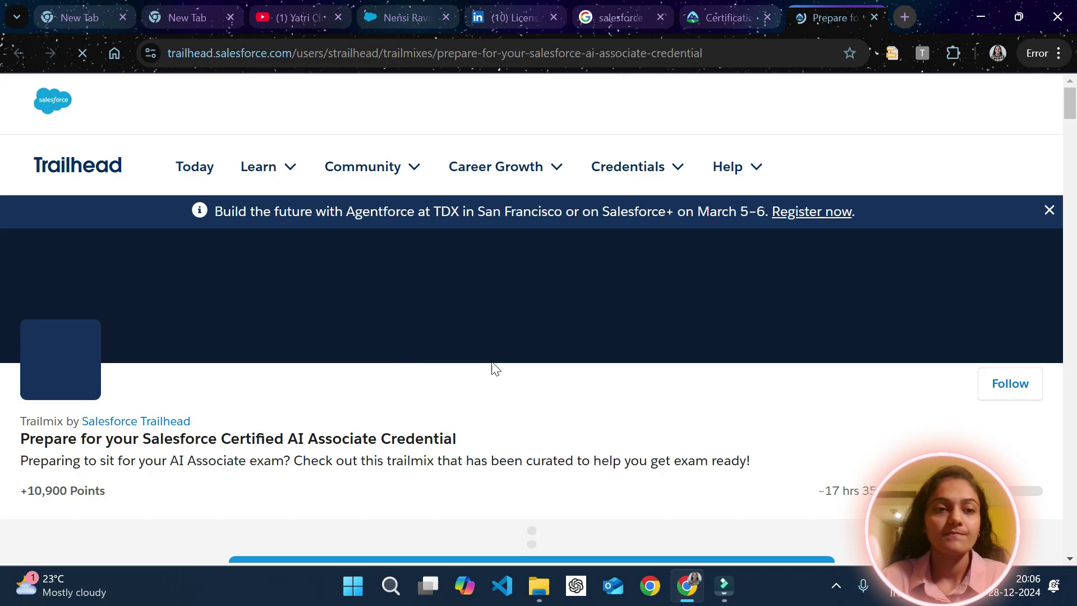
scroll(494, 368, "down", 3)
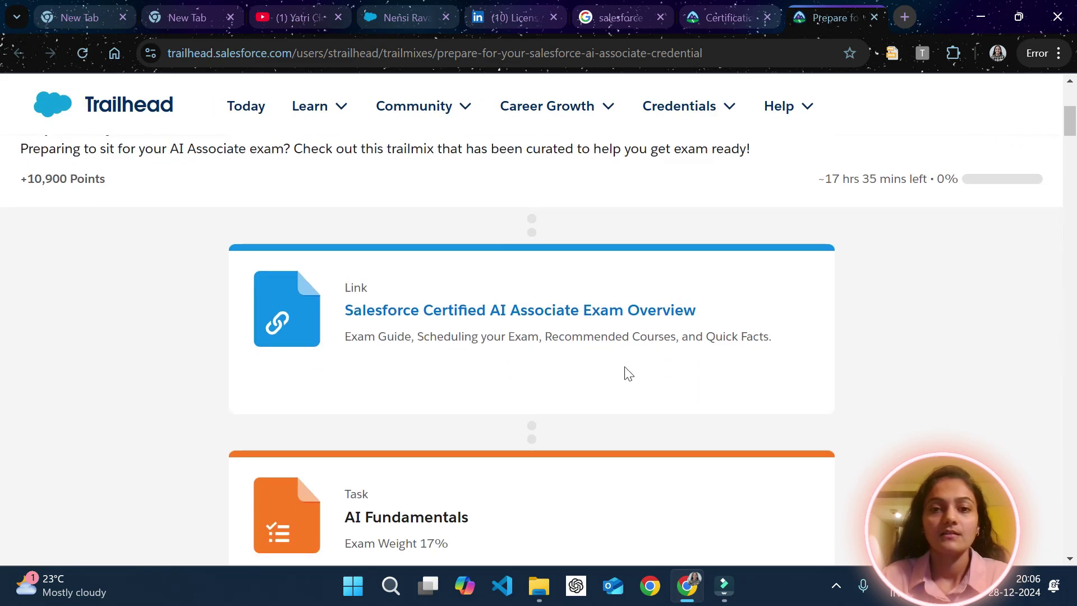
left_click_drag(698, 311, 348, 318)
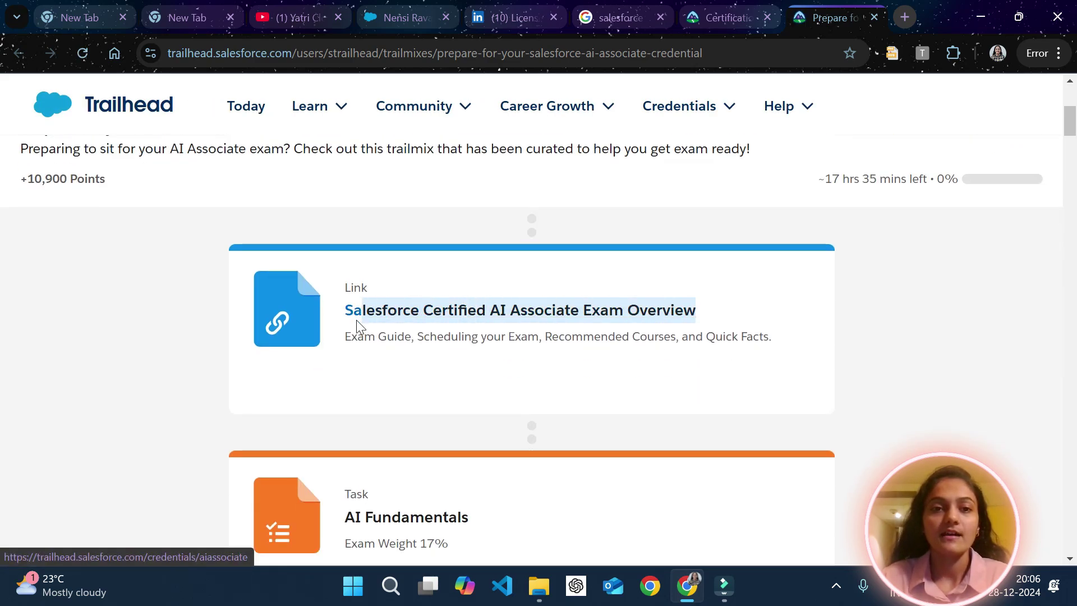
left_click(942, 314)
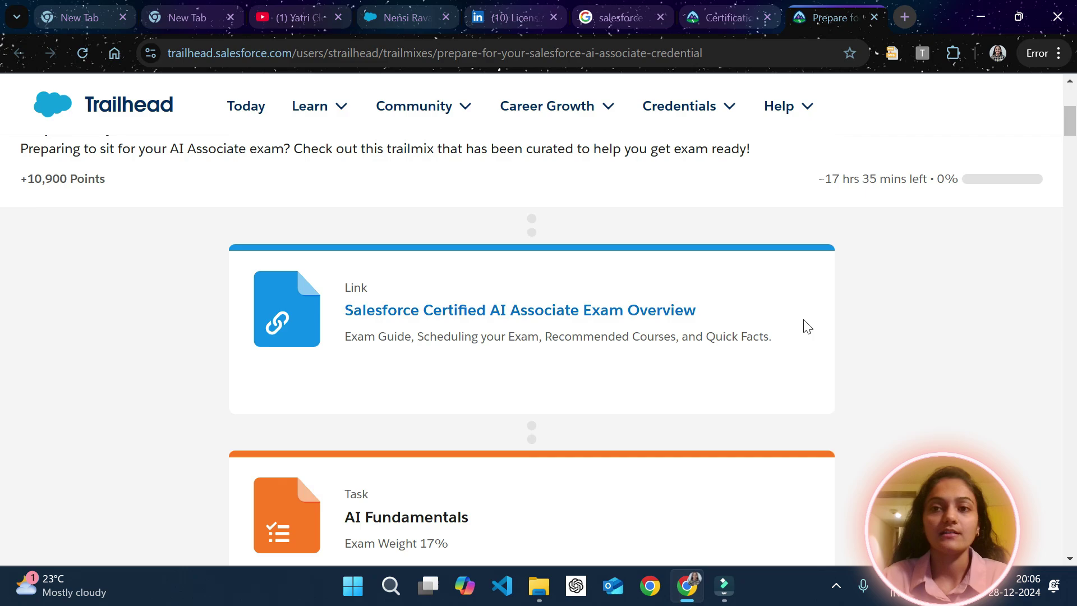
scroll(664, 340, "down", 1)
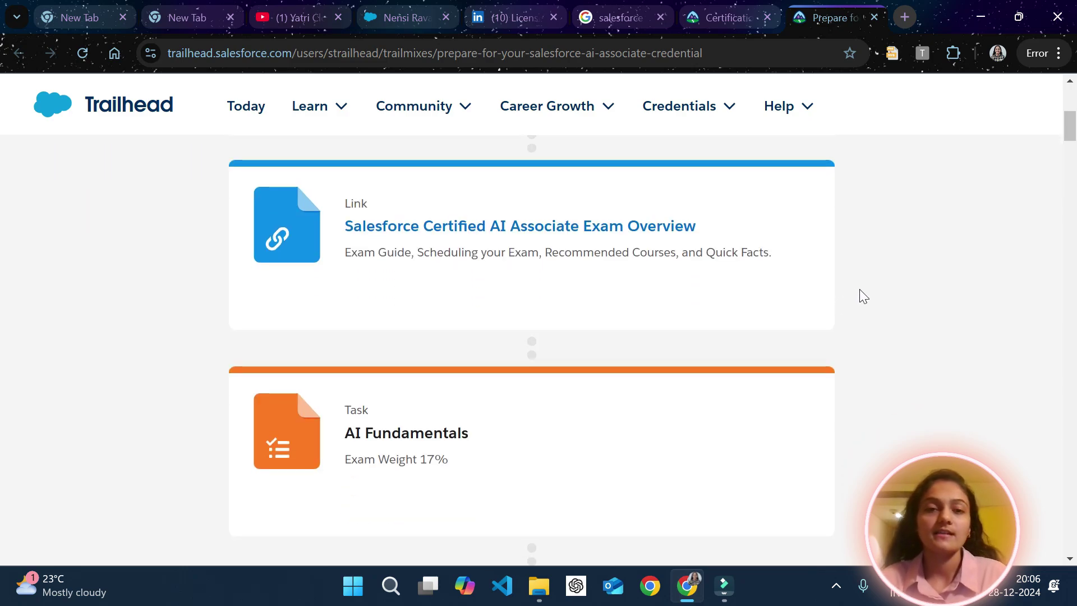
scroll(859, 289, "down", 1)
scroll(855, 298, "down", 1)
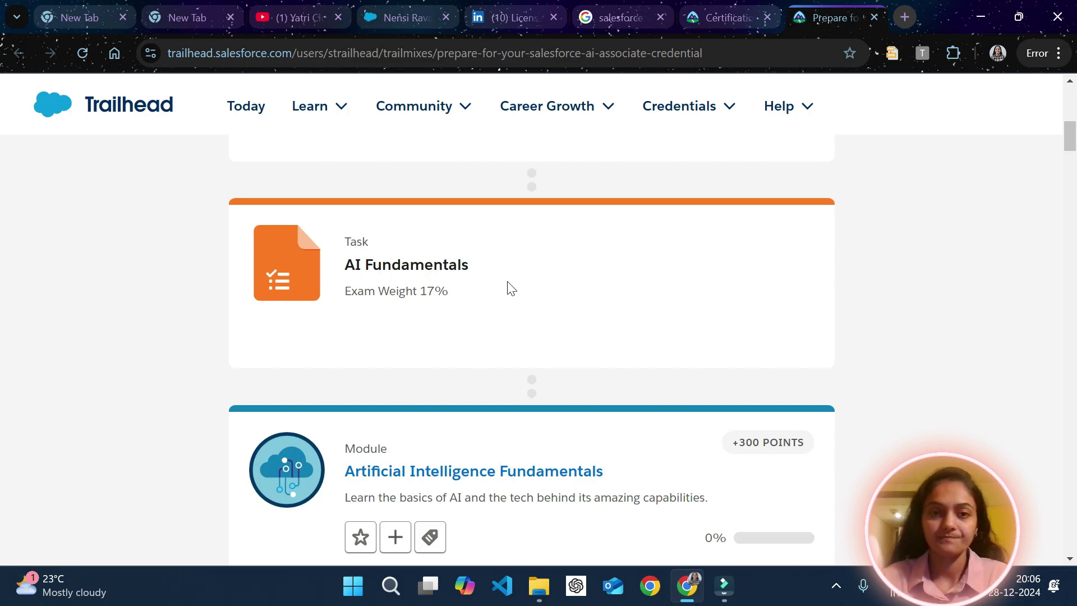
scroll(509, 288, "down", 1)
scroll(522, 283, "down", 1)
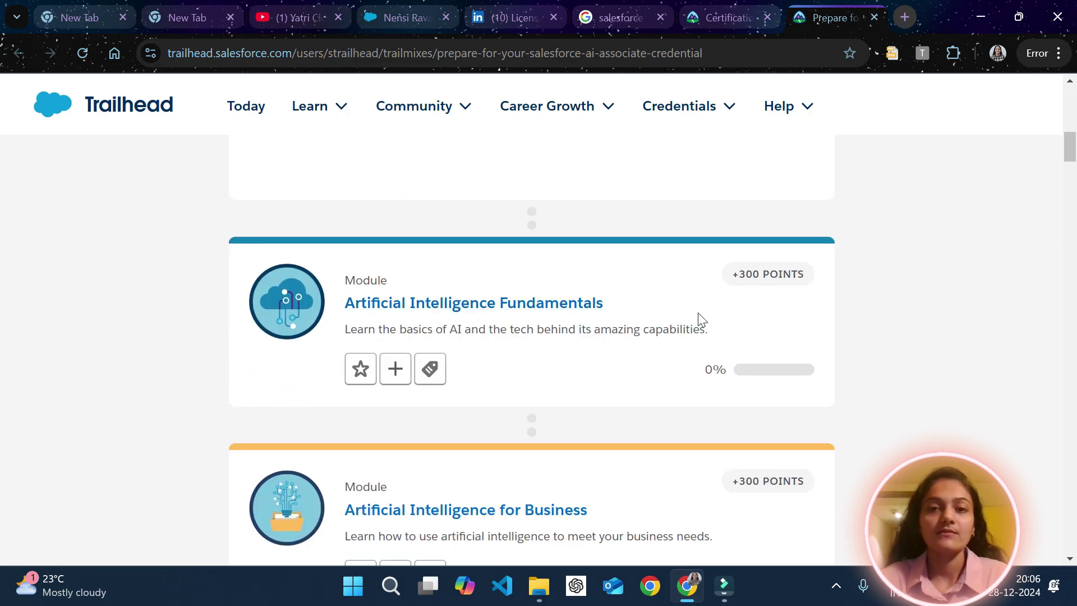
scroll(698, 320, "down", 2)
scroll(697, 320, "up", 1)
scroll(534, 277, "down", 2)
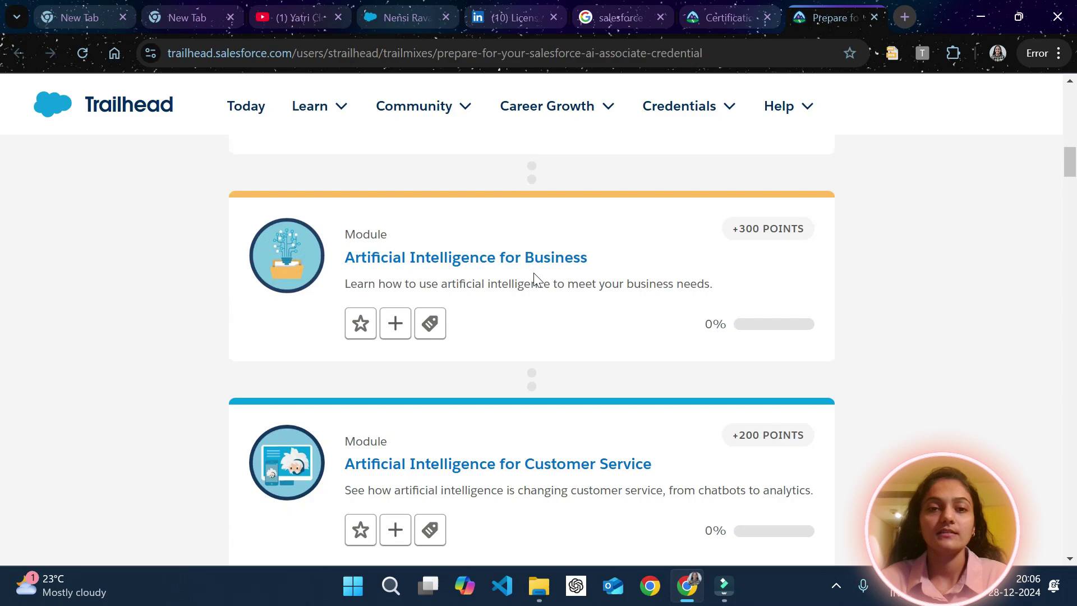
scroll(535, 278, "down", 2)
scroll(534, 278, "down", 2)
scroll(534, 278, "down", 2)
scroll(534, 278, "down", 2)
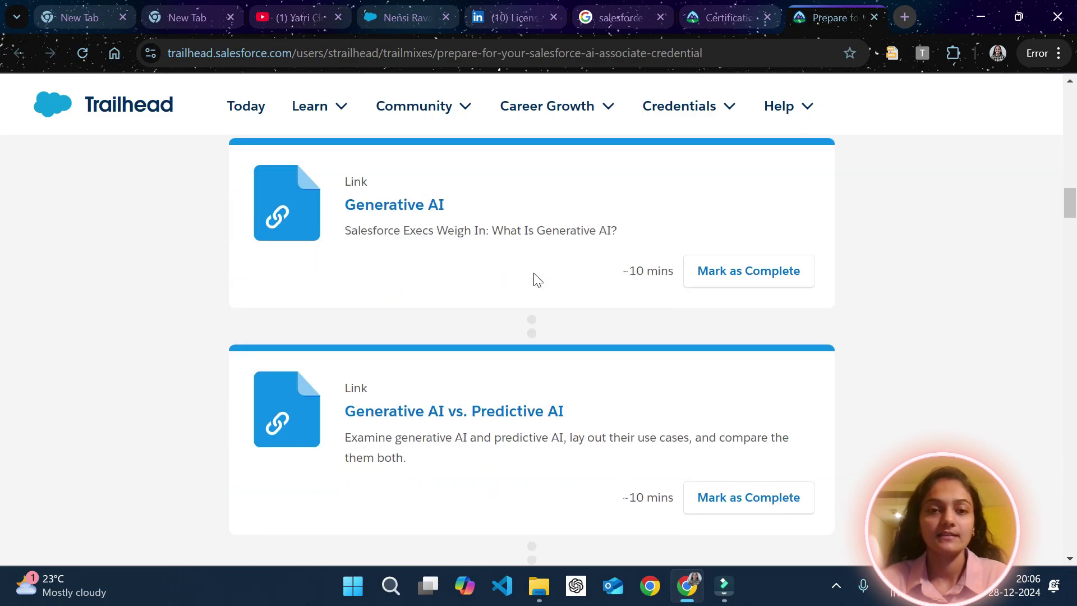
scroll(534, 278, "down", 1)
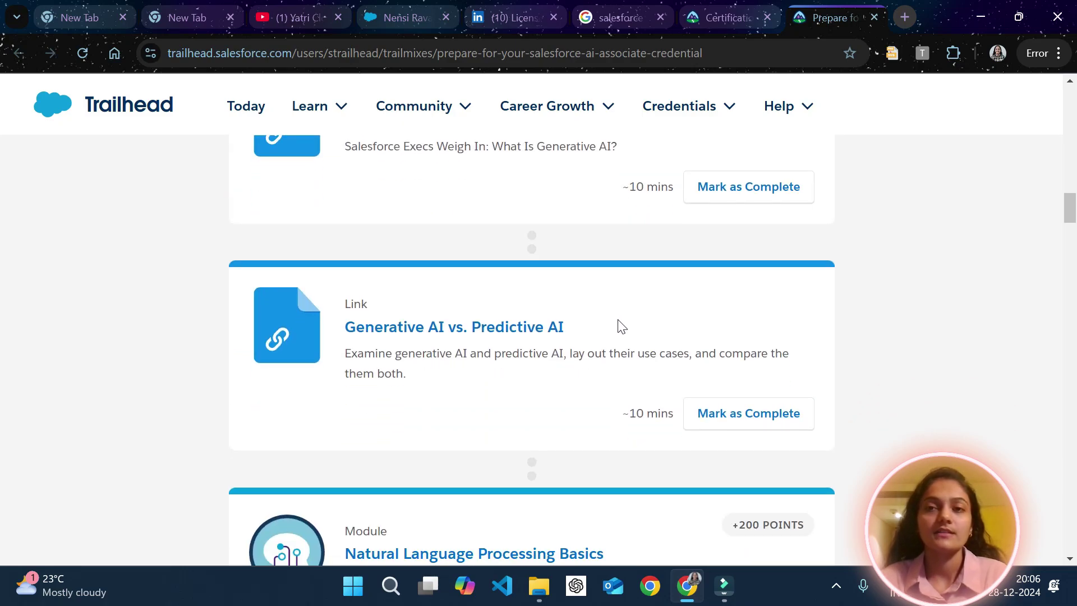
scroll(620, 327, "down", 1)
scroll(555, 368, "down", 2)
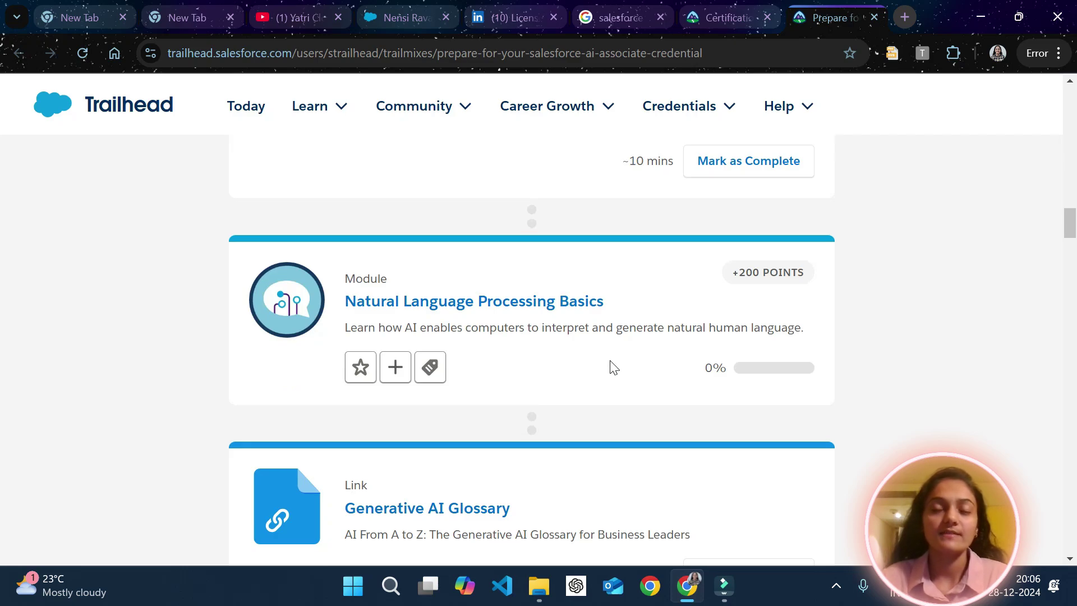
- Open the Cert Prep: Salesforce AI Associate module in its own tab and highlight its title
left_click(679, 105)
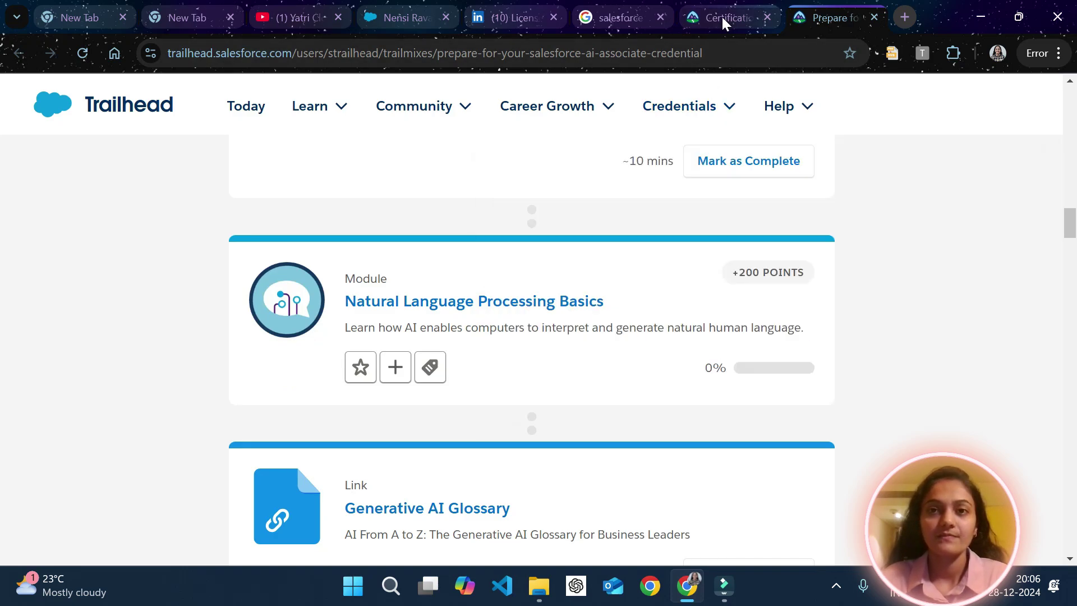
left_click(722, 17)
right_click(636, 268)
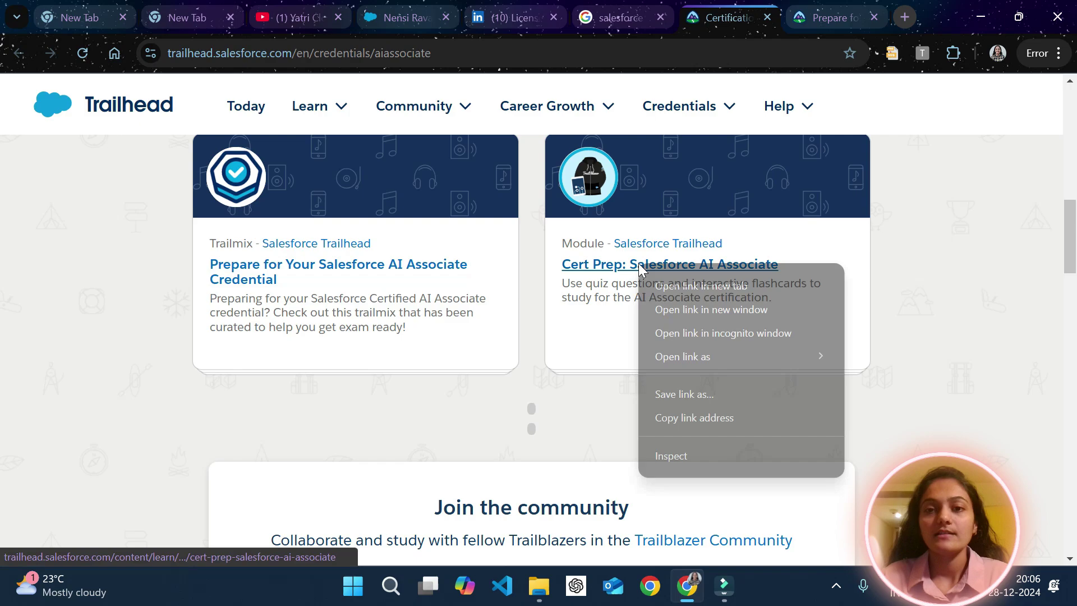
left_click(686, 284)
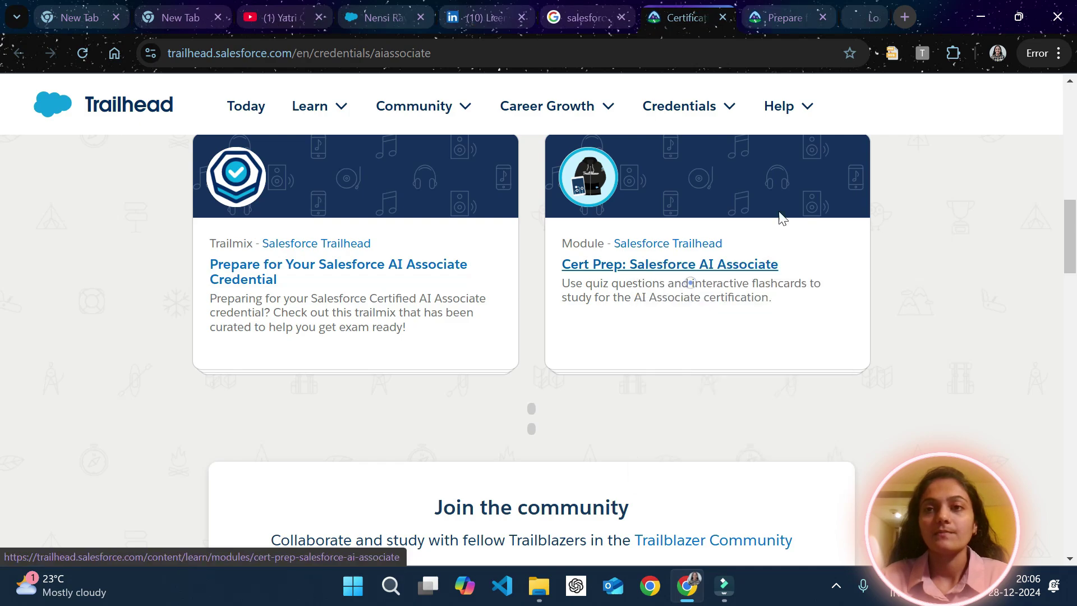
left_click(846, 15)
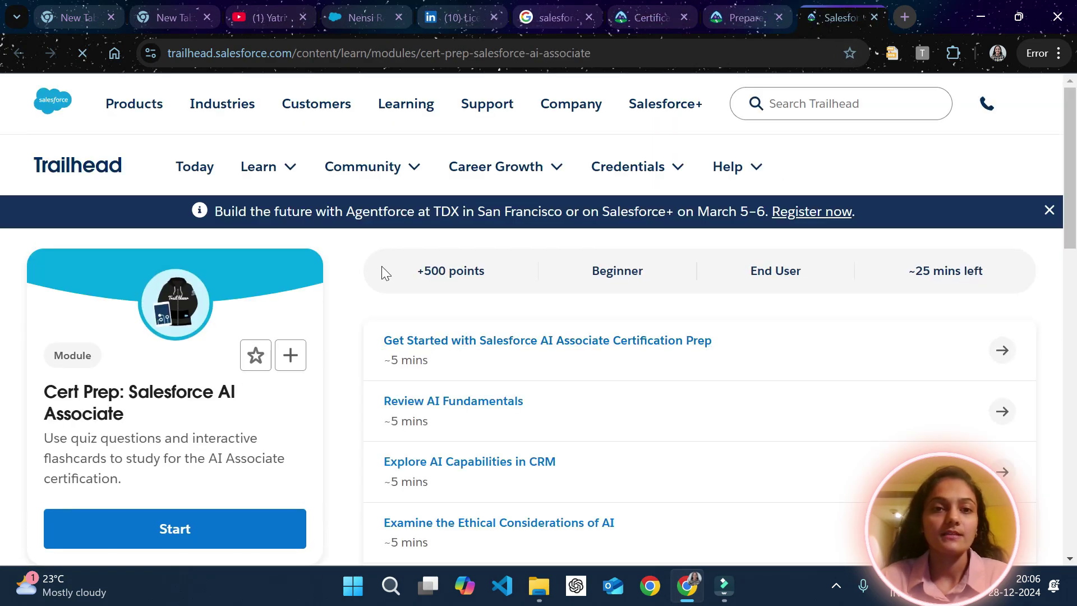
scroll(331, 448, "down", 1)
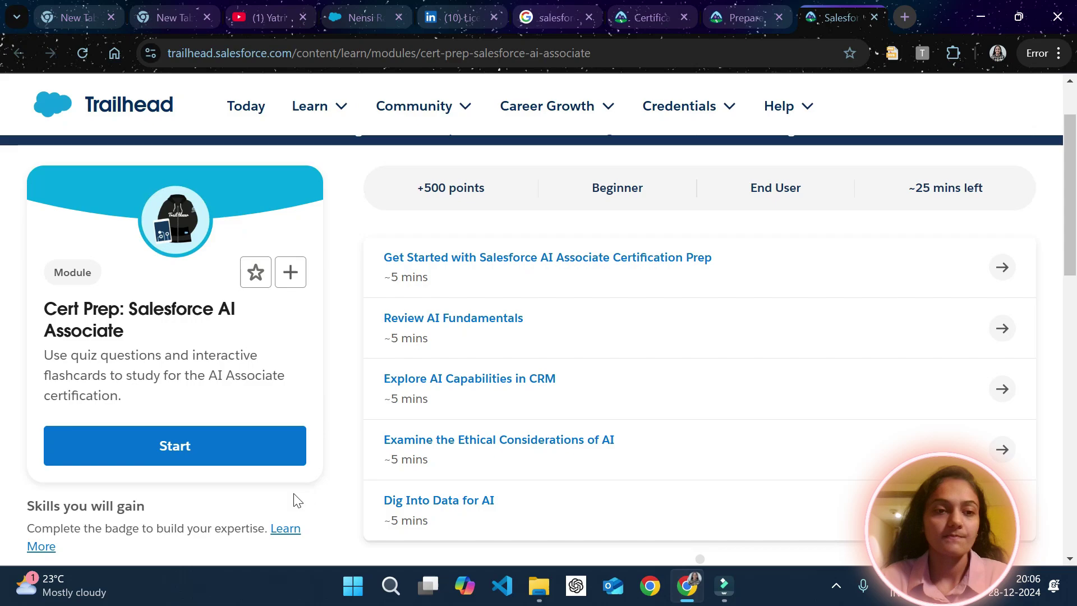
left_click_drag(44, 308, 127, 331)
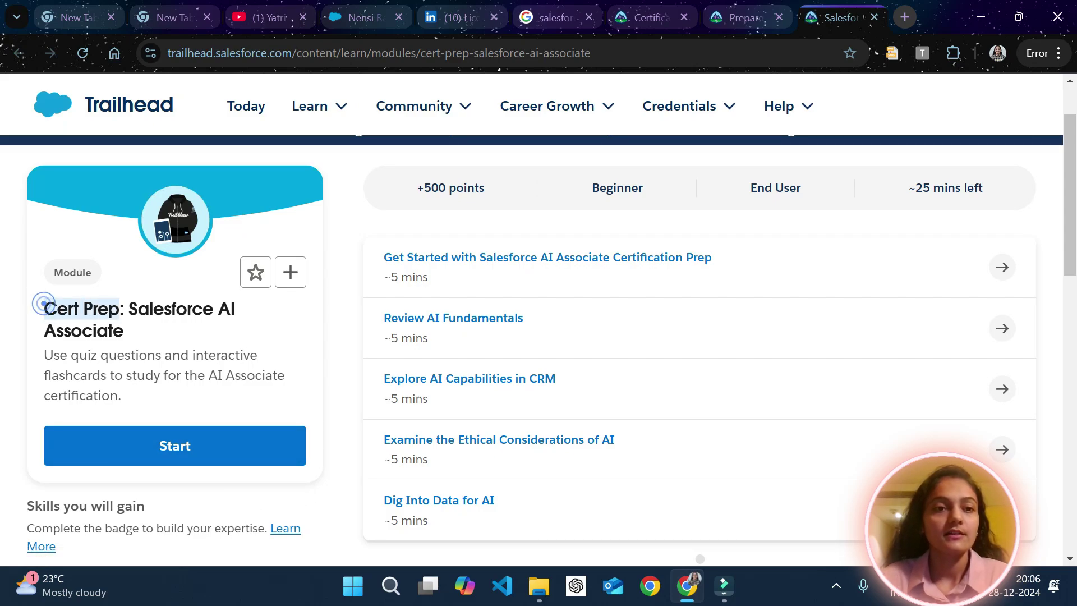
left_click(344, 303)
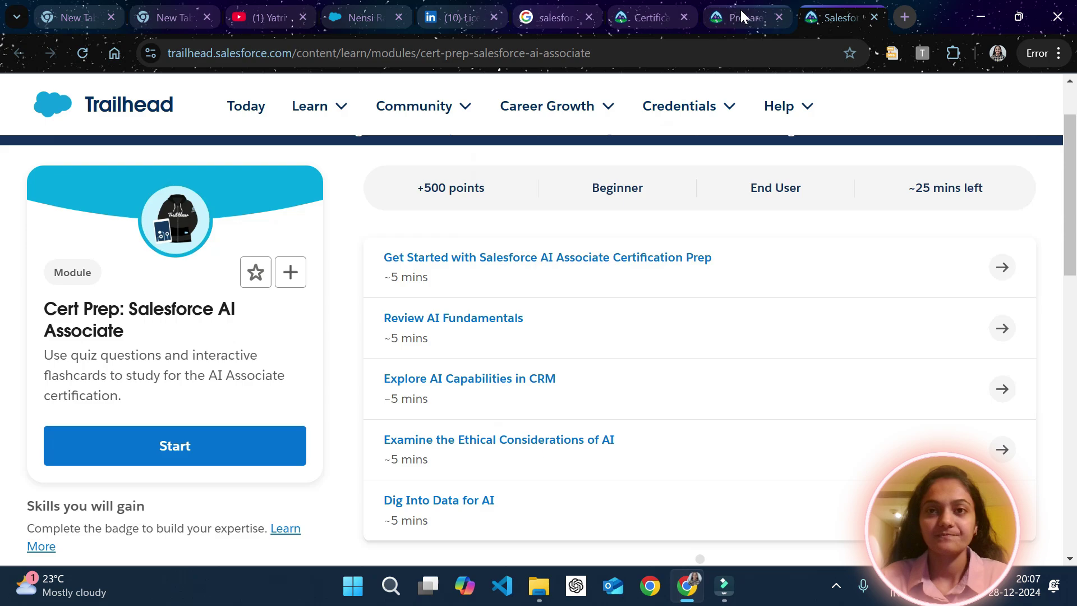
- Return to the AI Associate credential page's Earn Your Credential section
left_click(647, 16)
scroll(710, 349, "down", 4)
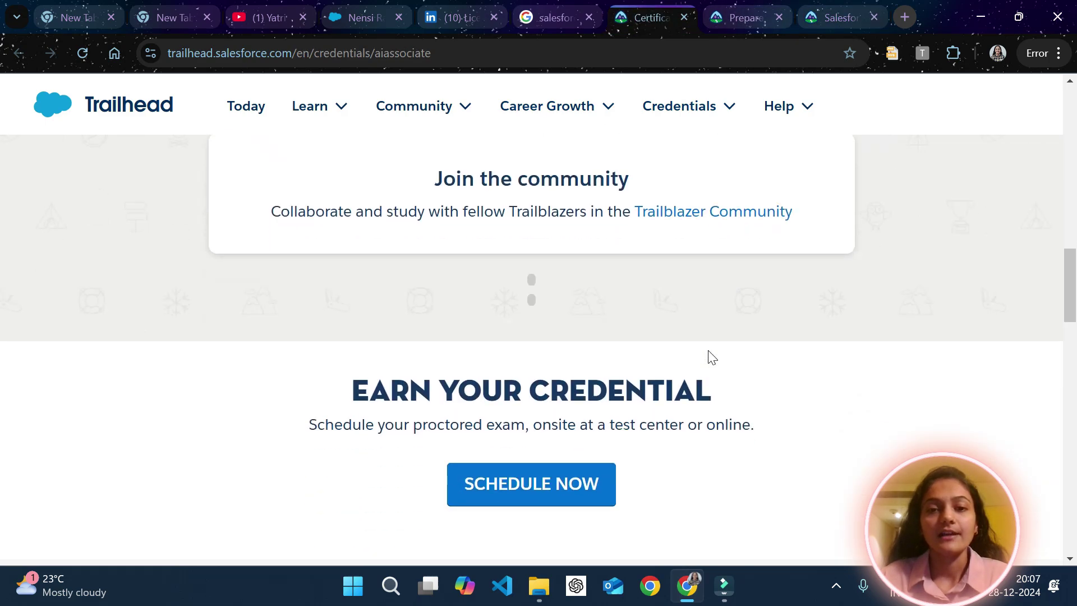
left_click_drag(347, 381, 717, 381)
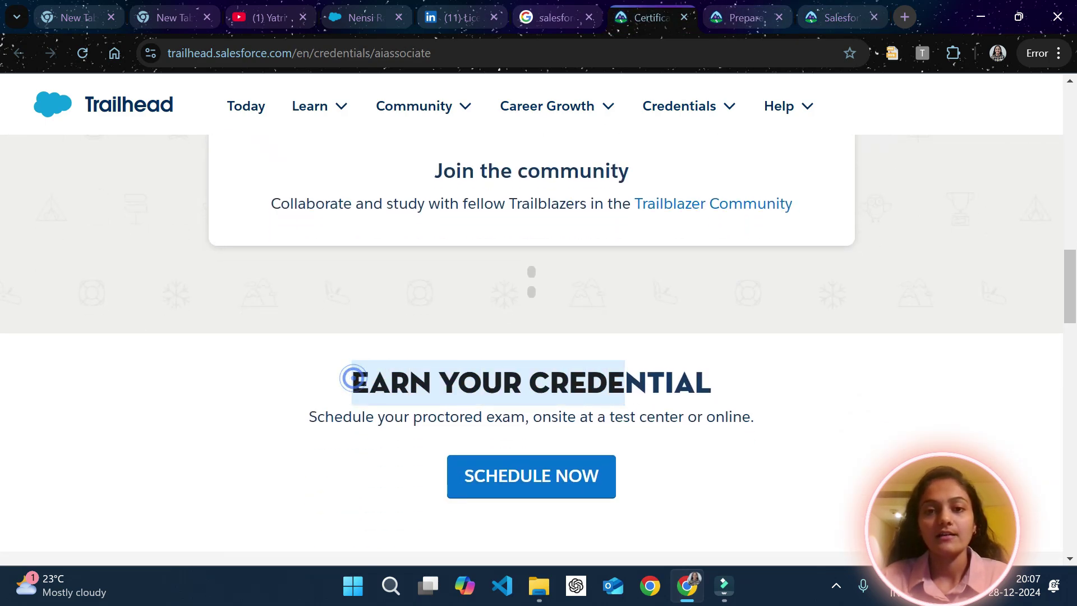
scroll(684, 452, "down", 1)
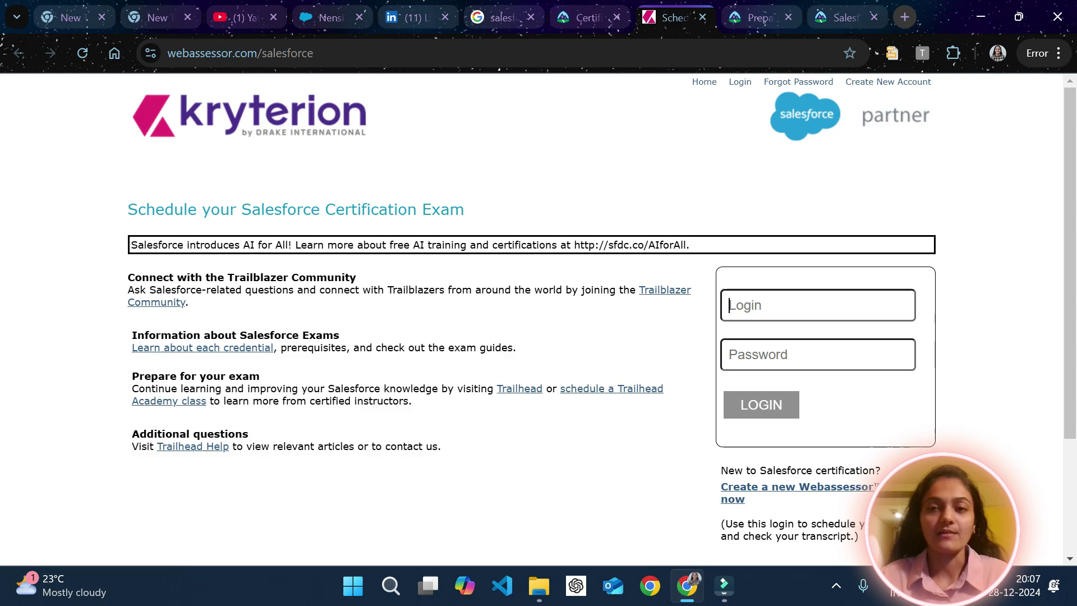
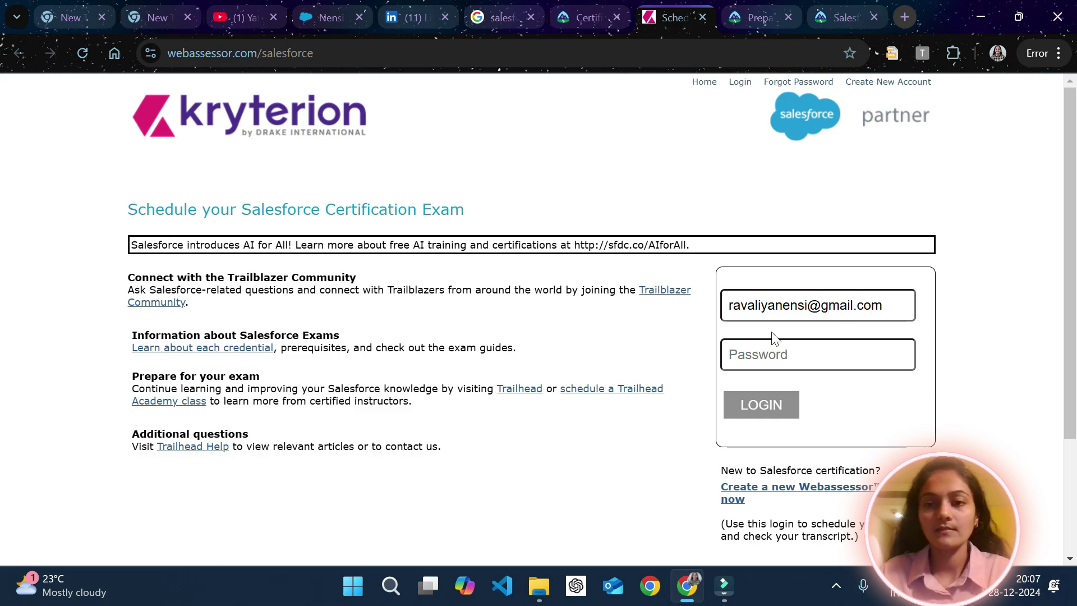
- Enter the login email and password and sign in to the Webassessor account
key("Tab")
type("**")
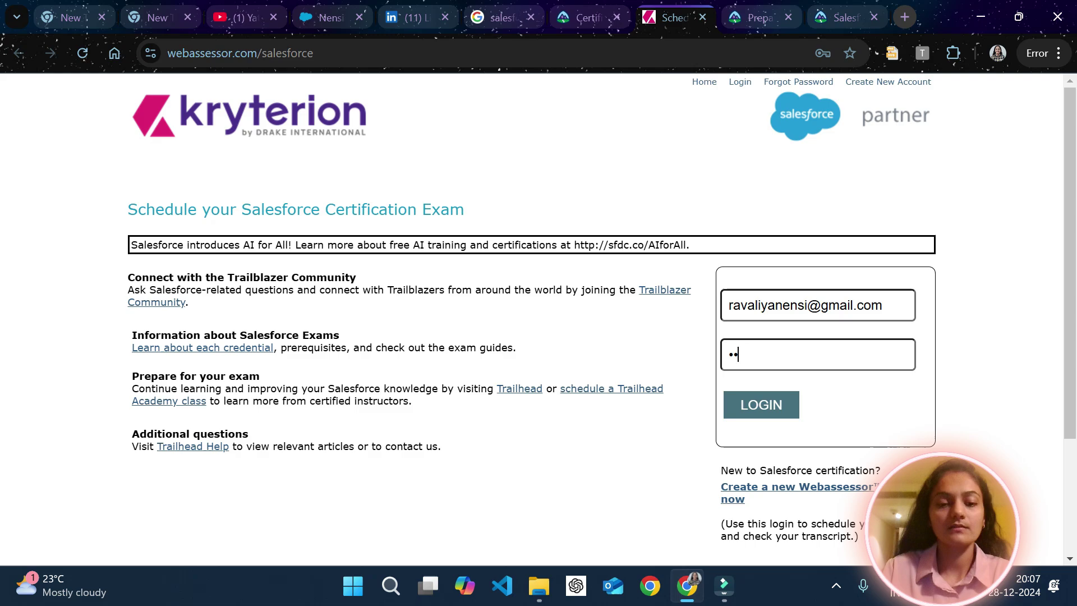
type("*")
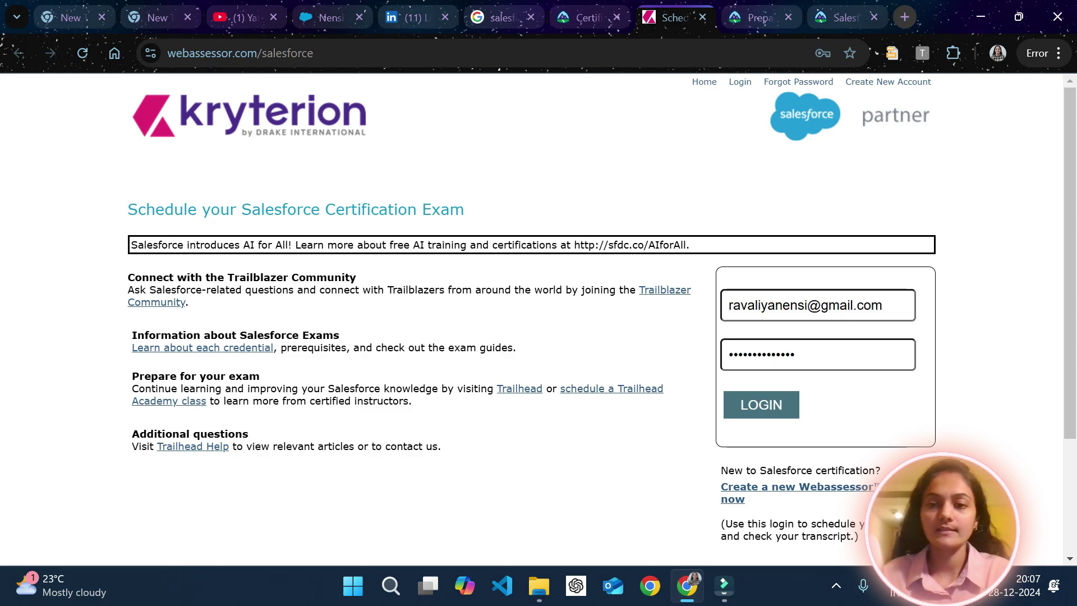
left_click(761, 406)
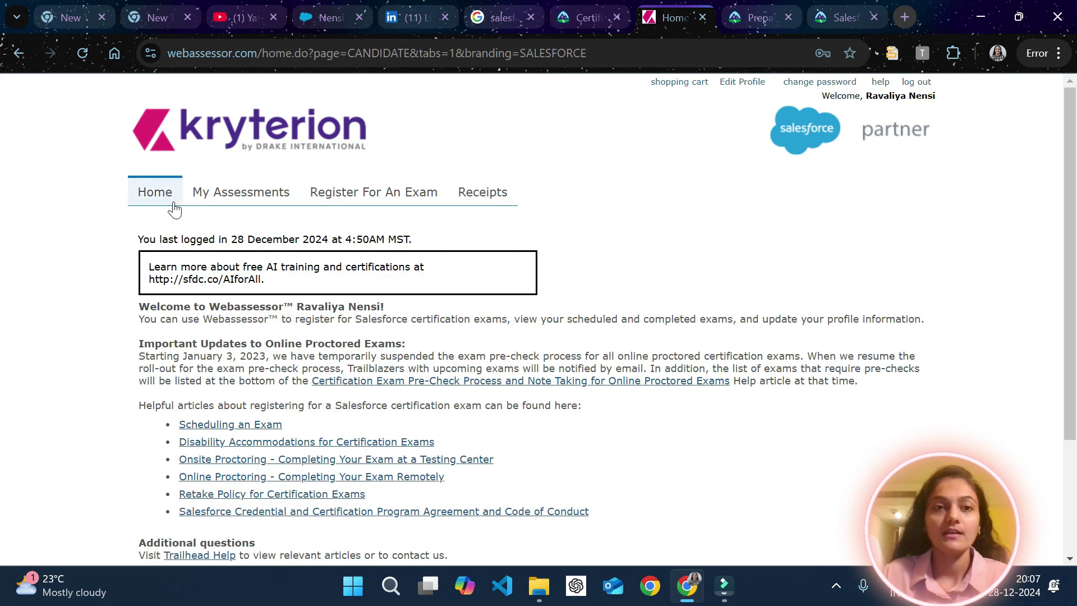
- Open the Register For An Exam catalog listing the Salesforce exam categories
left_click(395, 192)
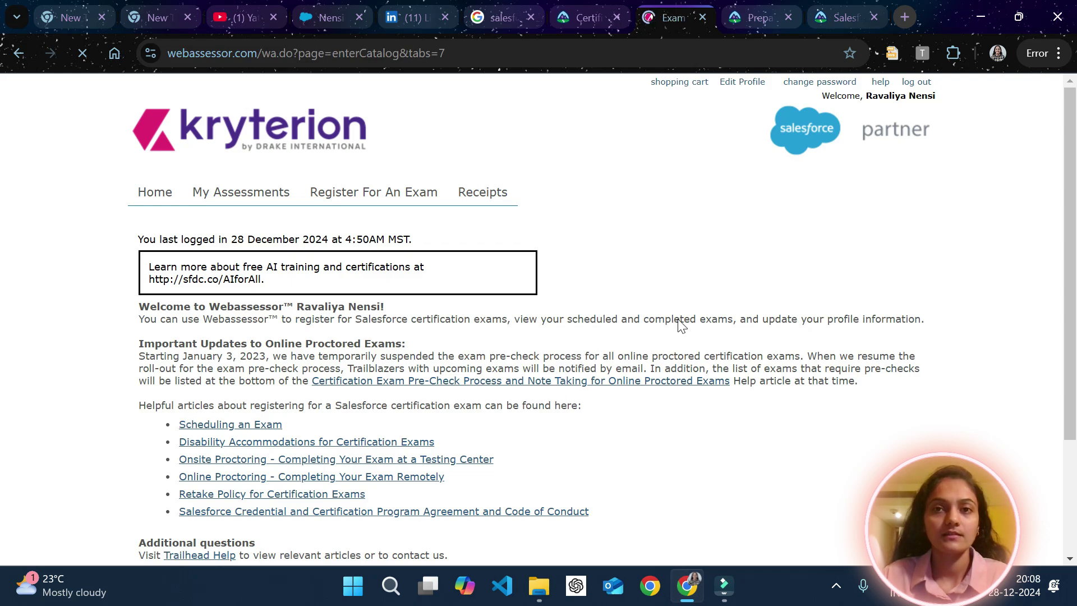
scroll(584, 397, "down", 2)
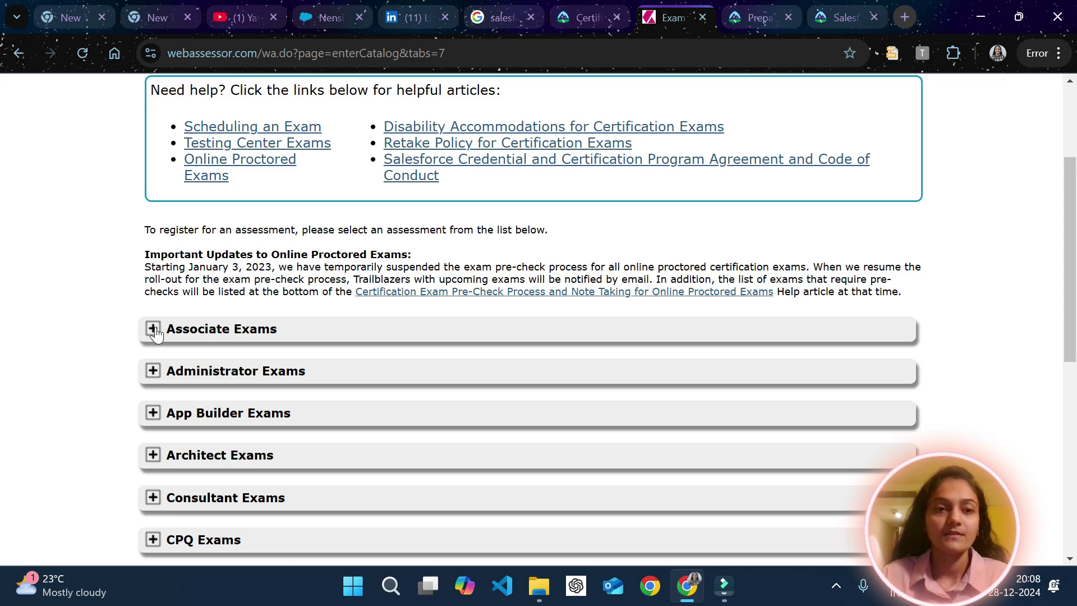
- Expand Associate Exams and reveal the AI Associate (free) and Marketing Associate (priced) delivery options
left_click(210, 333)
scroll(214, 311, "down", 3)
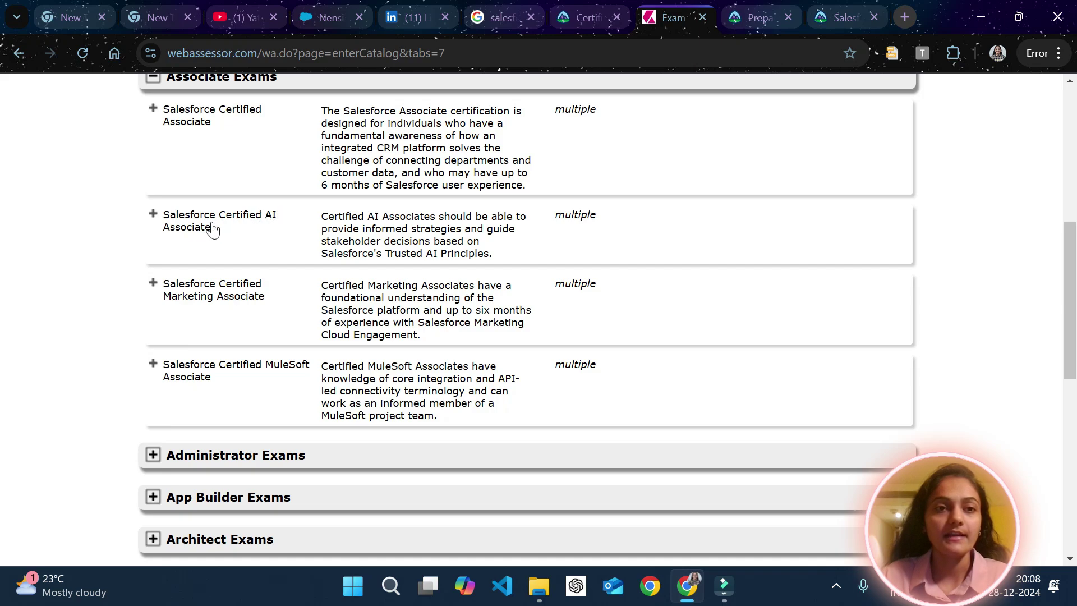
left_click(196, 215)
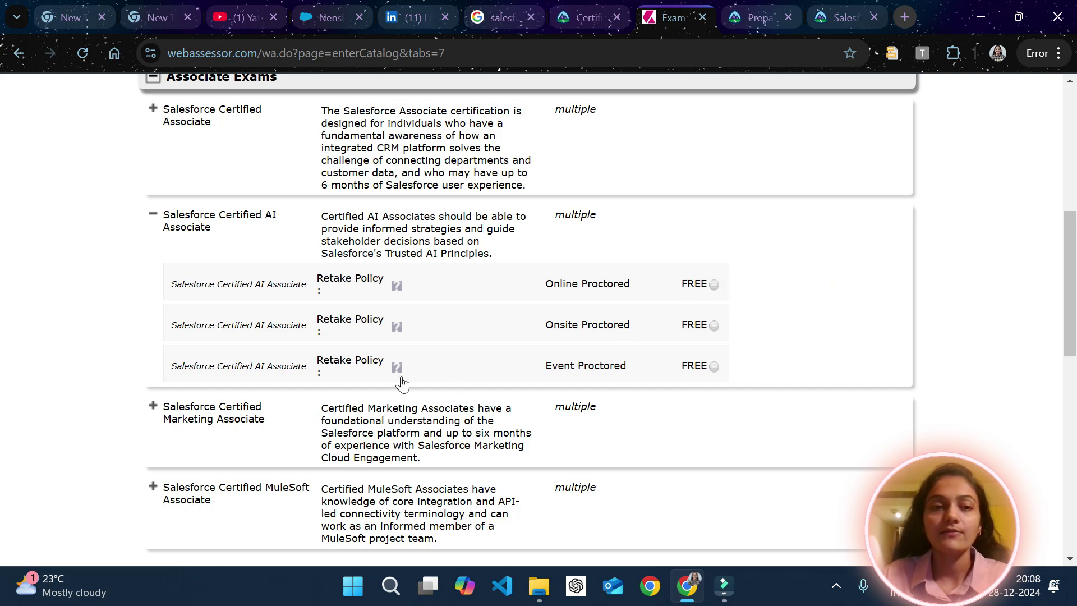
left_click(233, 416)
scroll(729, 353, "down", 1)
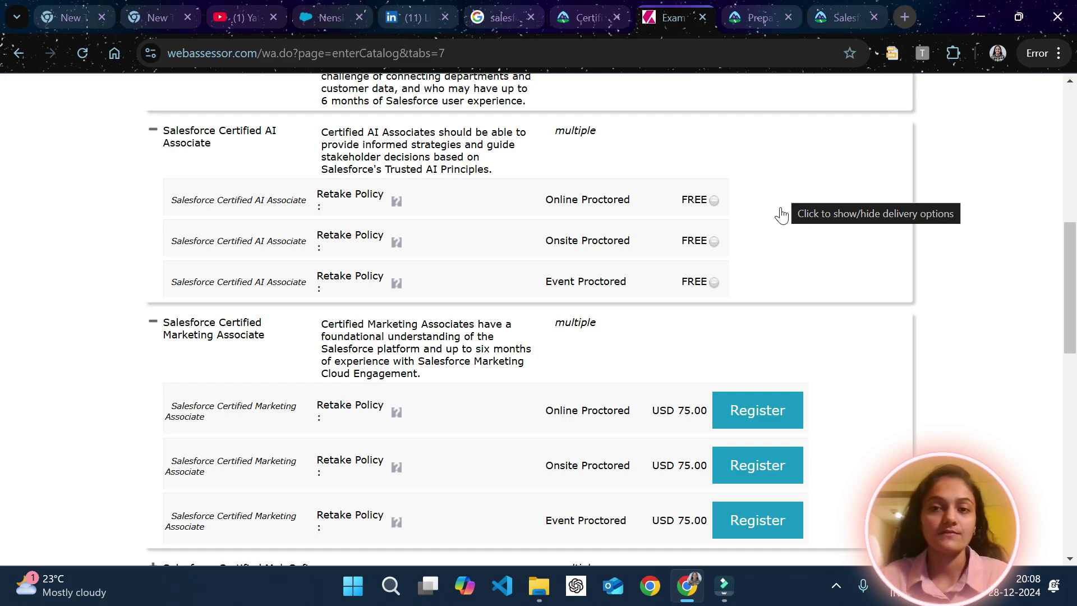
scroll(396, 303, "up", 3)
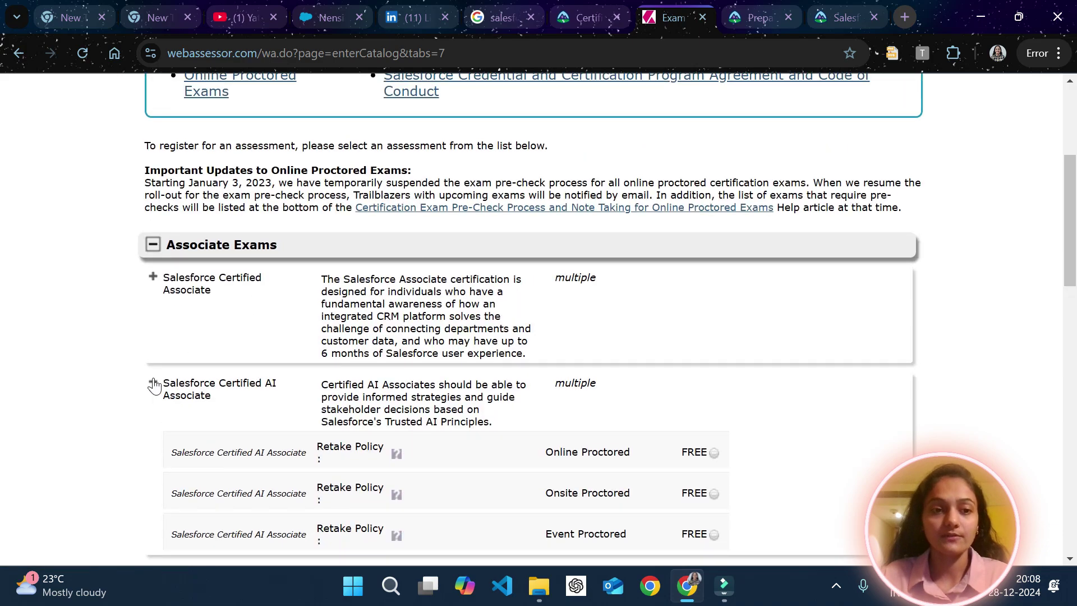
- Collapse AI Associate and the Associate Exams category, then expand Administrator Exams
left_click(152, 383)
left_click(153, 244)
scroll(337, 307, "down", 1)
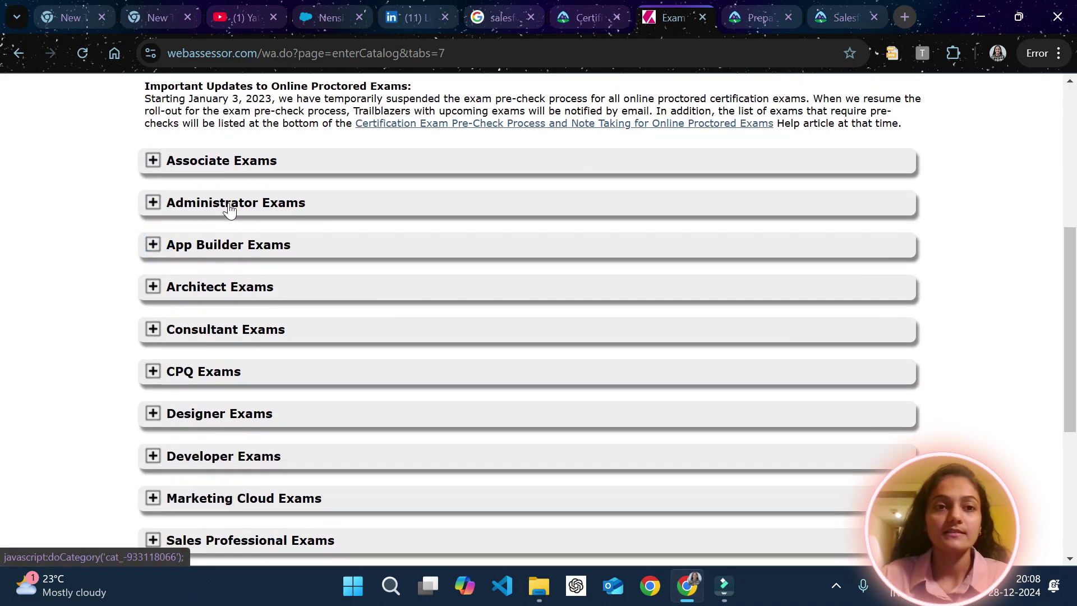
left_click(257, 205)
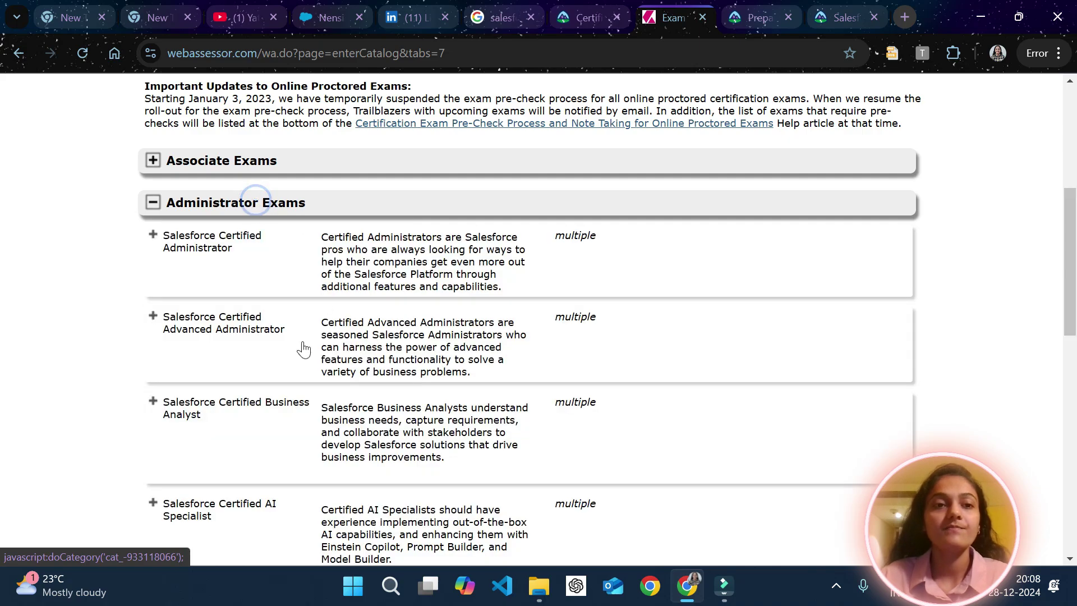
scroll(301, 348, "down", 2)
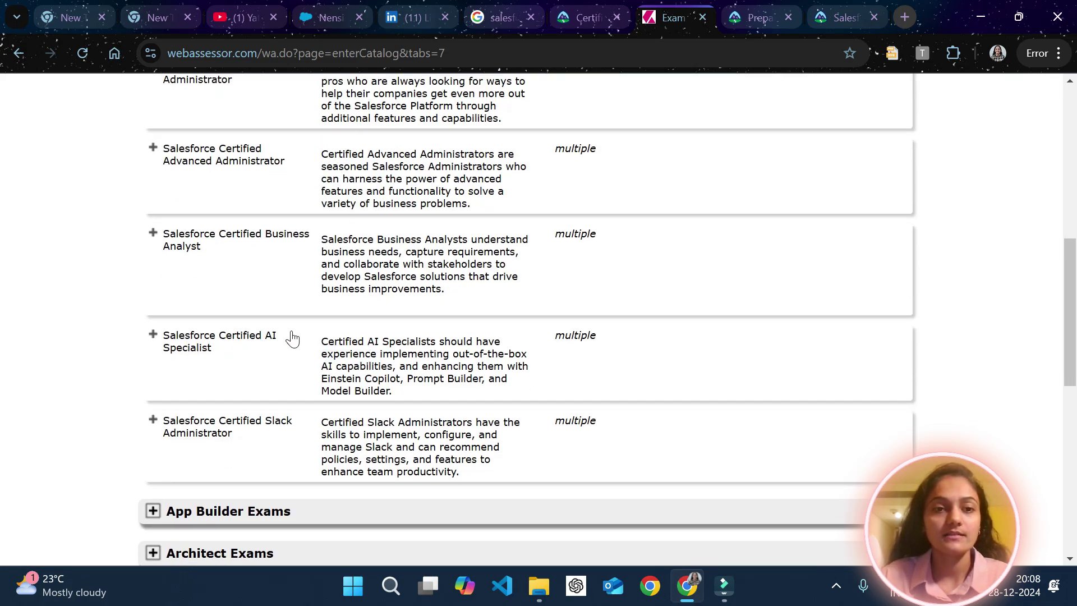
- Reveal AI Specialist's free options and Slack Administrator's USD 200 options, then fold AI Specialist away
left_click(194, 339)
scroll(570, 380, "down", 1)
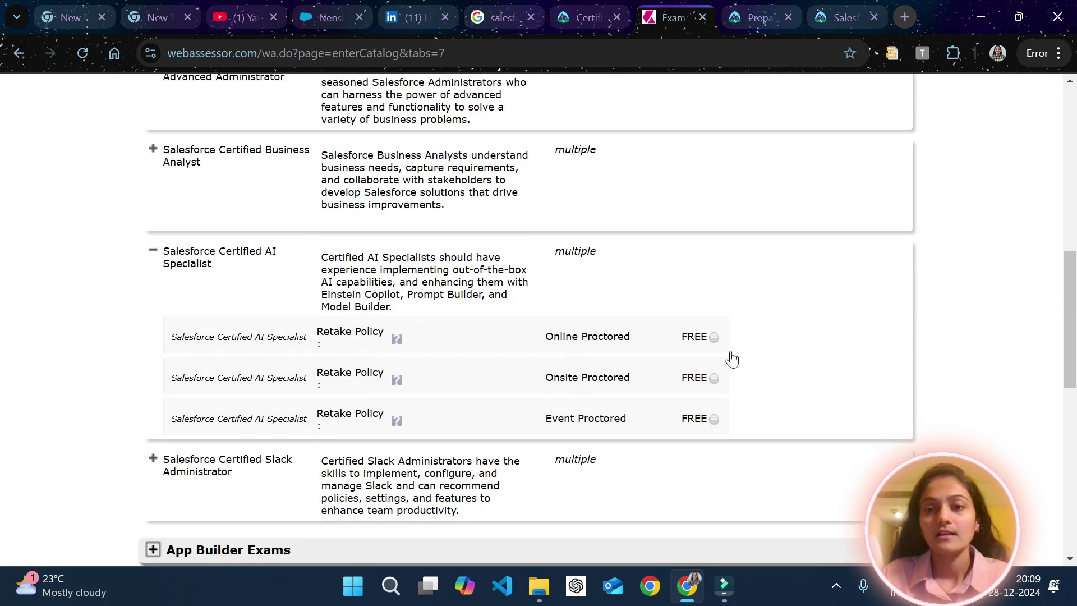
scroll(729, 356, "down", 1)
mouse_move(713, 253)
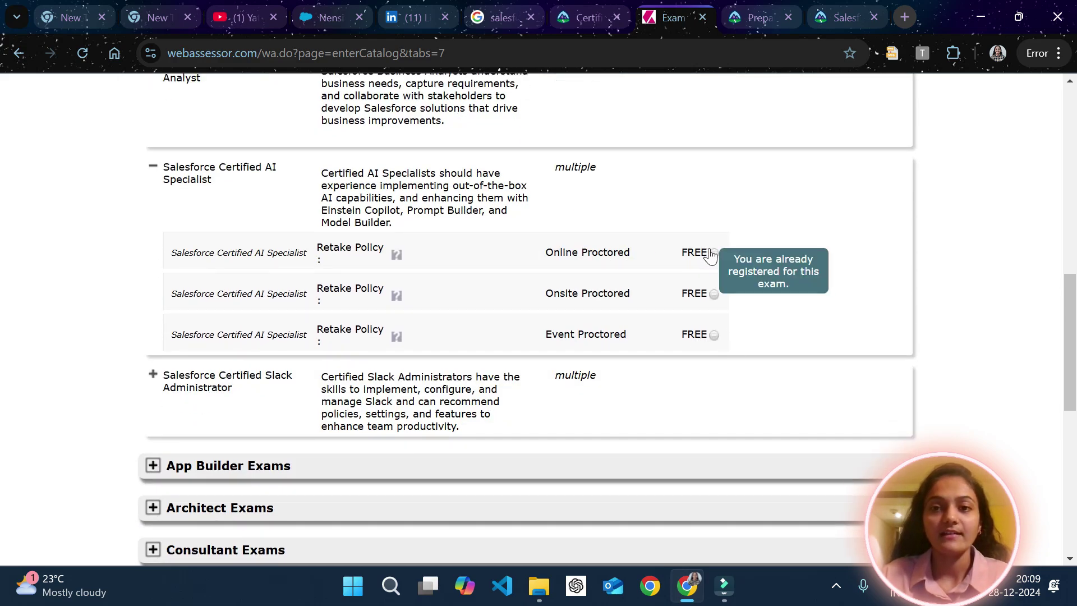
left_click(219, 380)
scroll(760, 407, "down", 2)
scroll(770, 329, "up", 1)
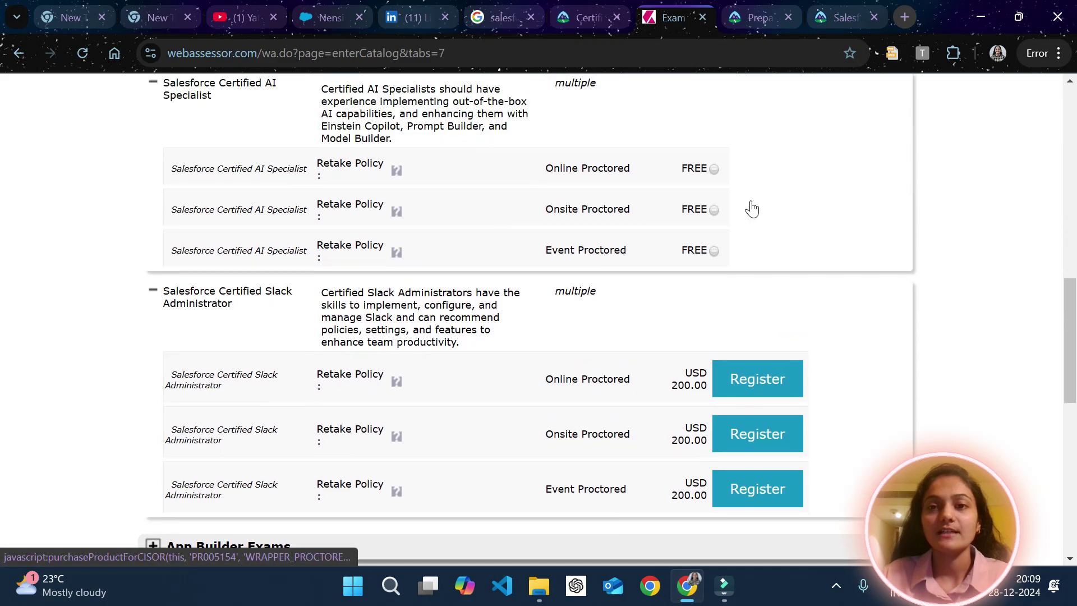
scroll(740, 236, "up", 1)
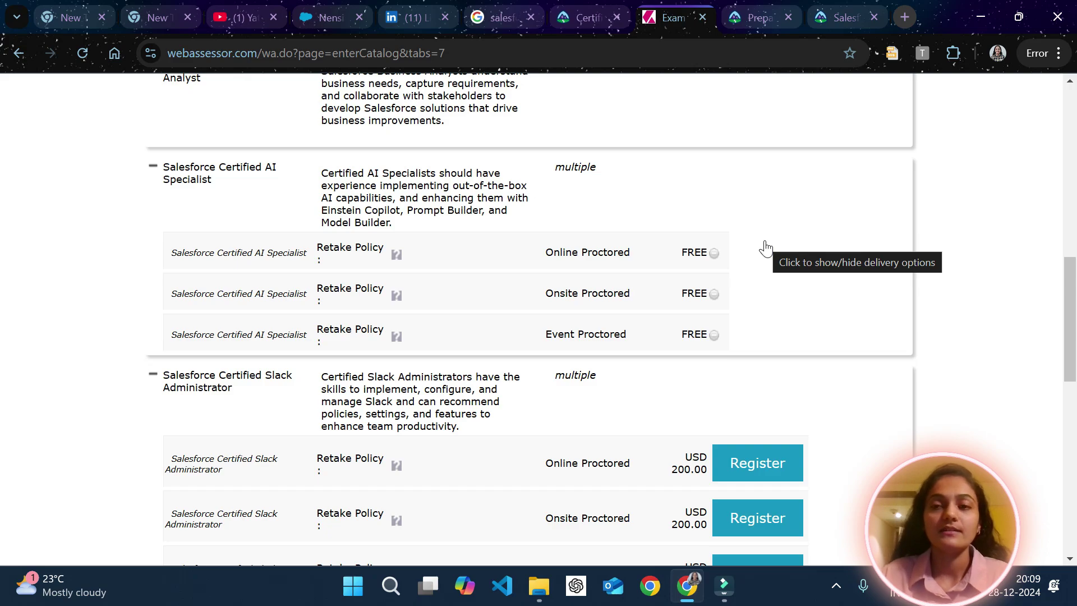
scroll(686, 269, "up", 1)
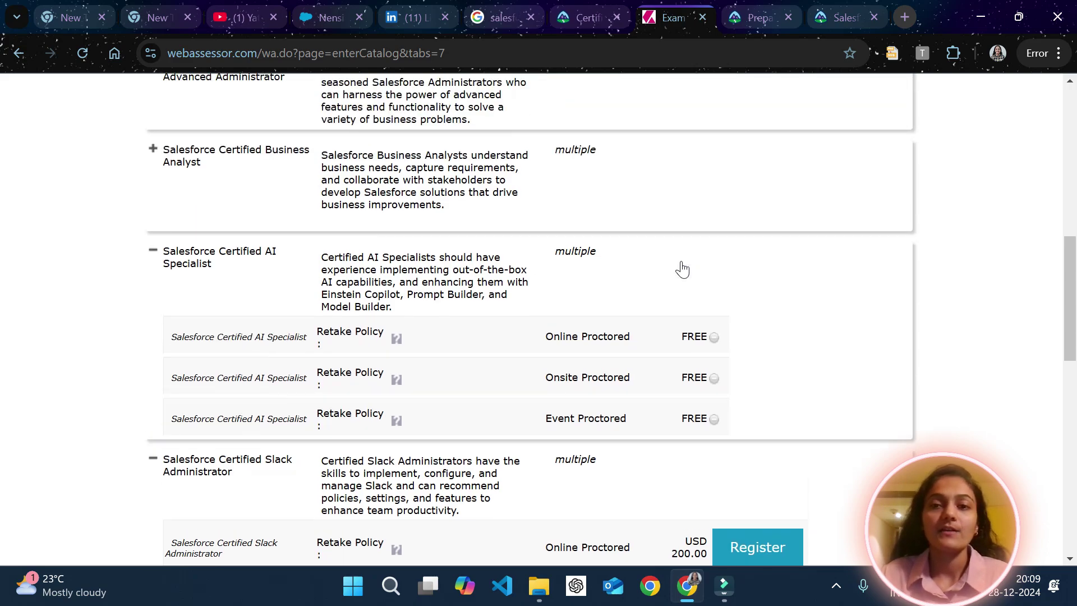
scroll(794, 279, "up", 2)
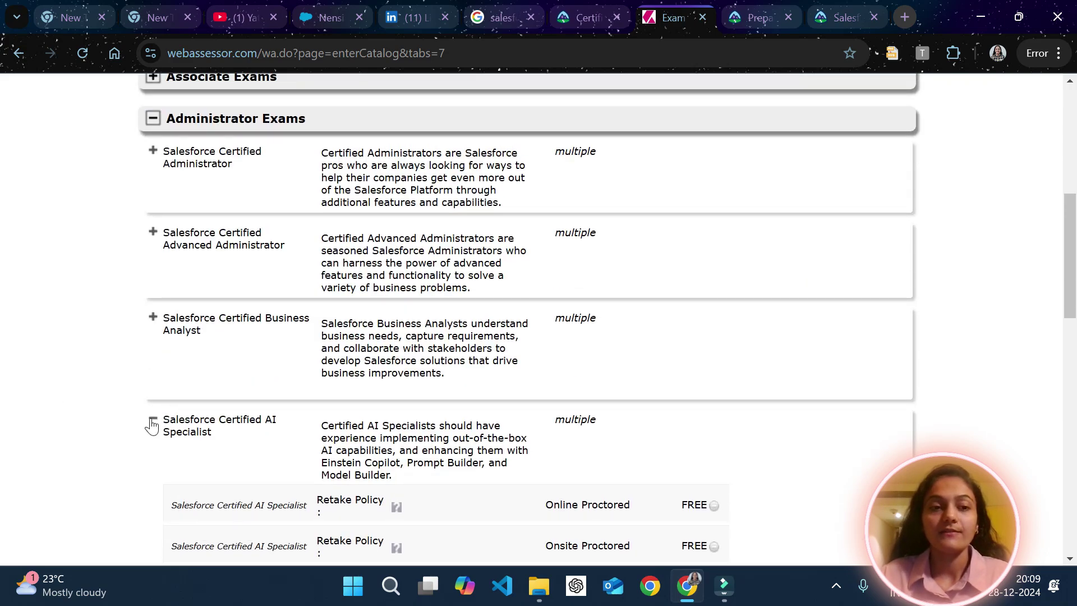
left_click(152, 423)
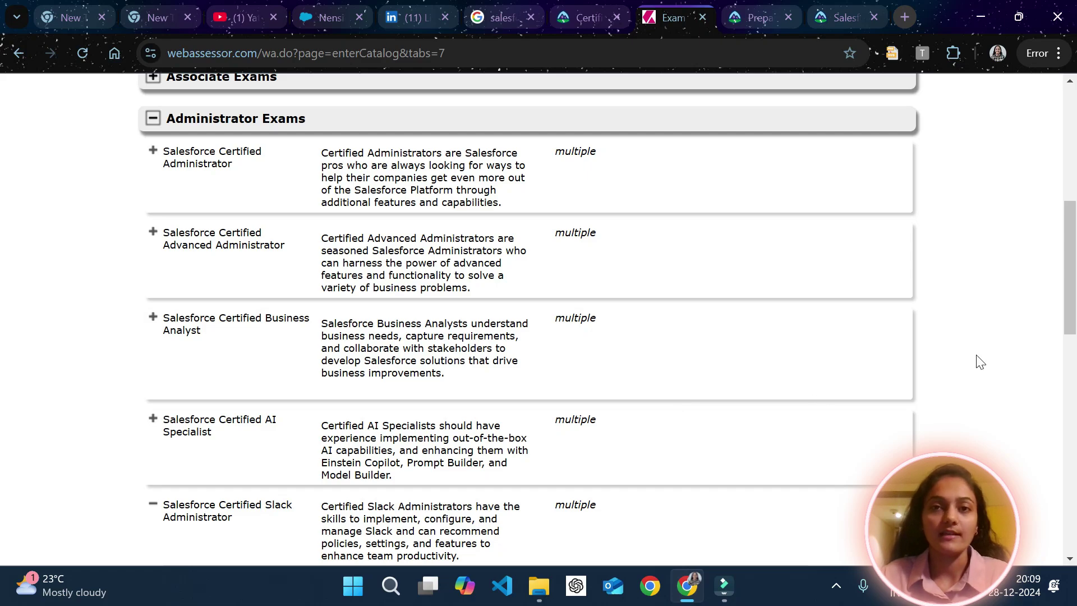